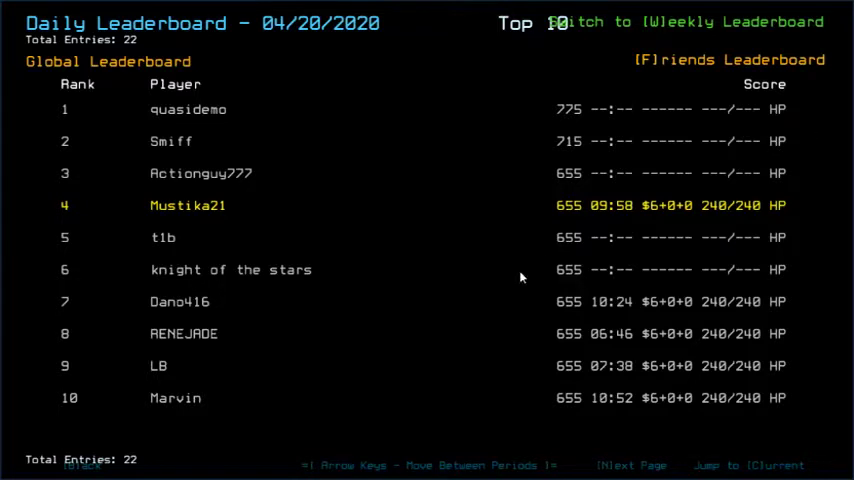
Step: Filter the daily leaderboard to friends' scores, then return to the Challenge Launcher
key("f")
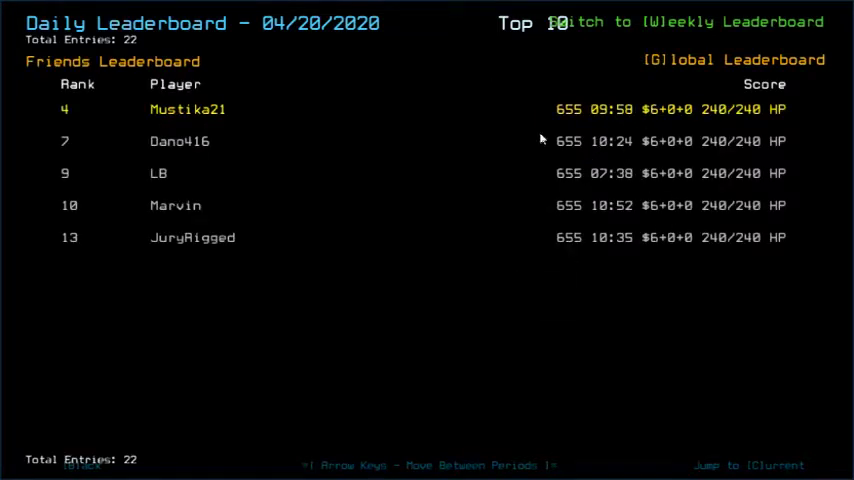
key("Escape")
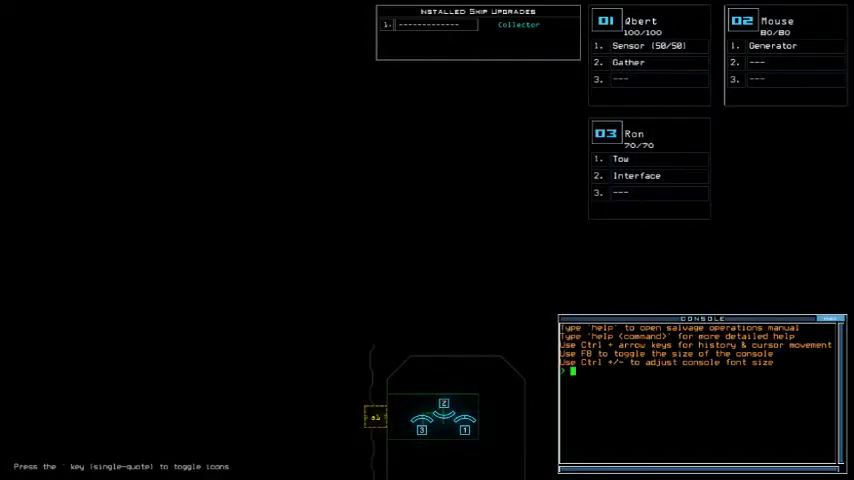
Step: Set graphics to Simple far view, Medium quality and Few clutter, then resume play
key("Escape")
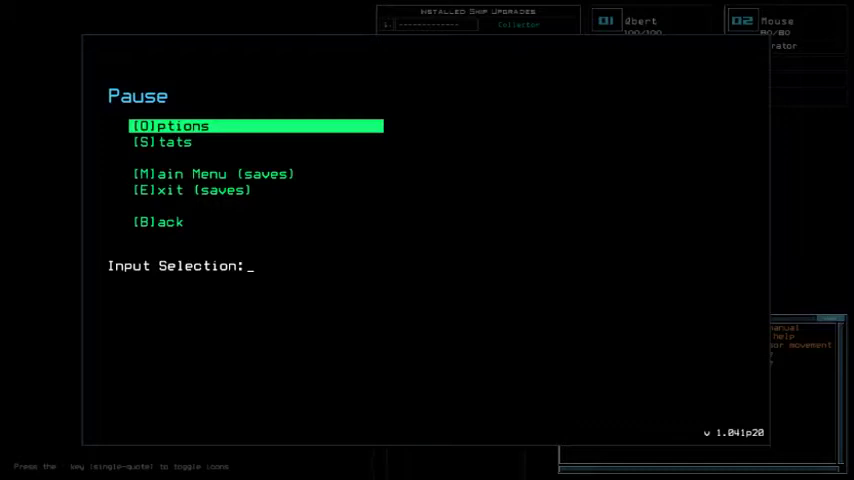
key("o")
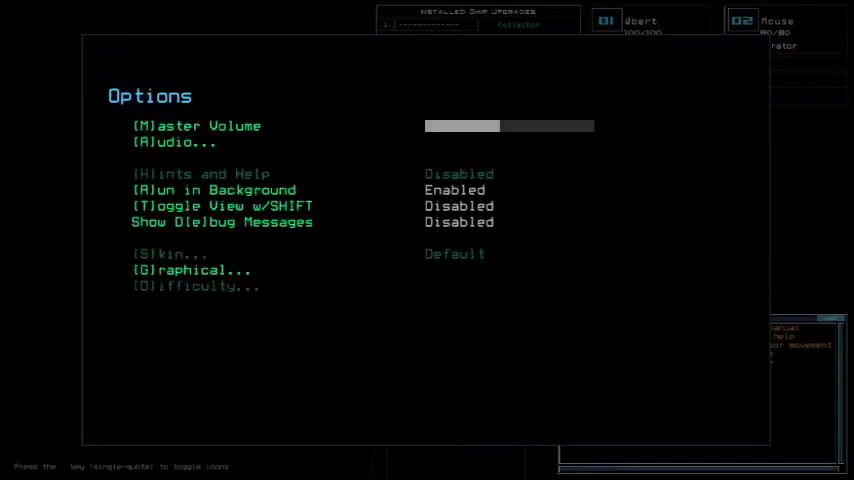
key("g")
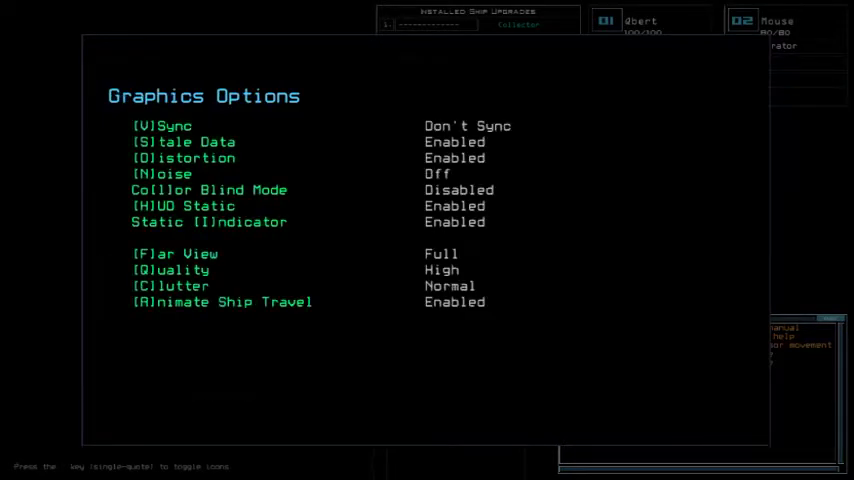
key("f")
key("q")
key("c")
key("b")
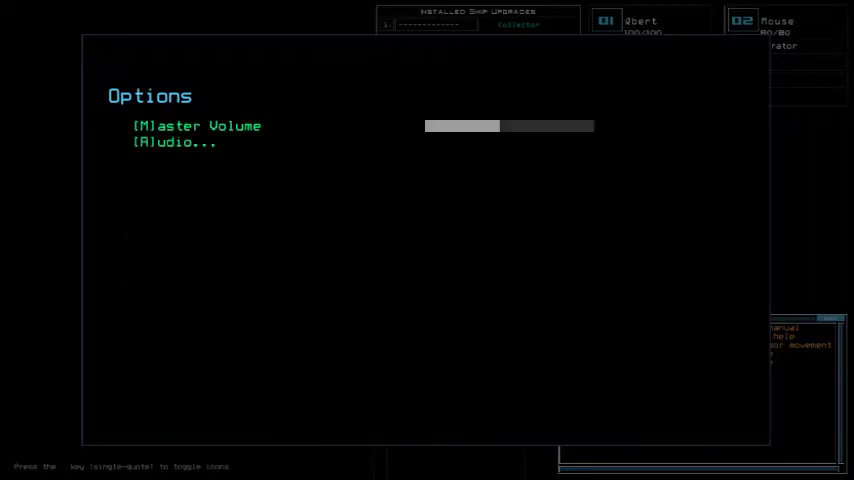
key("b")
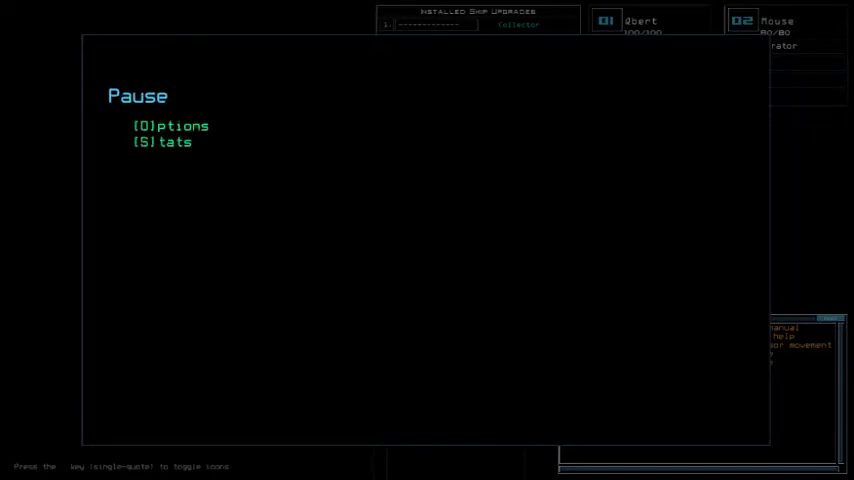
key("b")
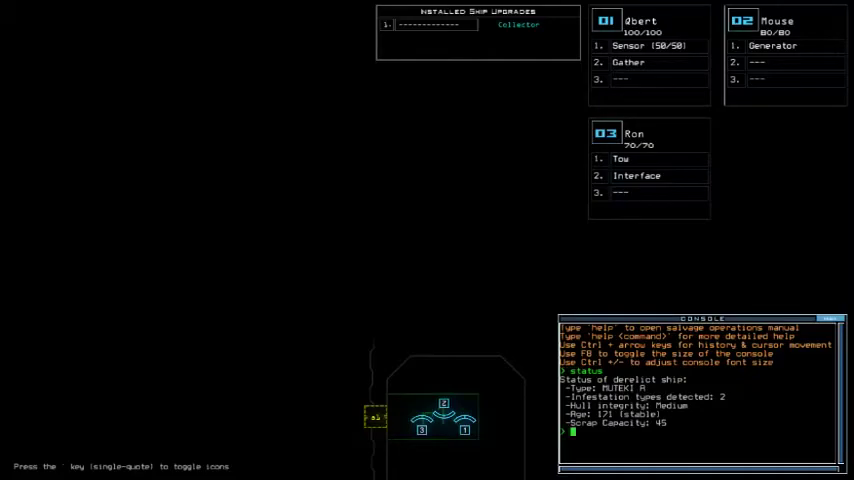
type("swap")
Step: Swap the Gather upgrade onto drone 3 and recheck the derelict ship's status
key("Return")
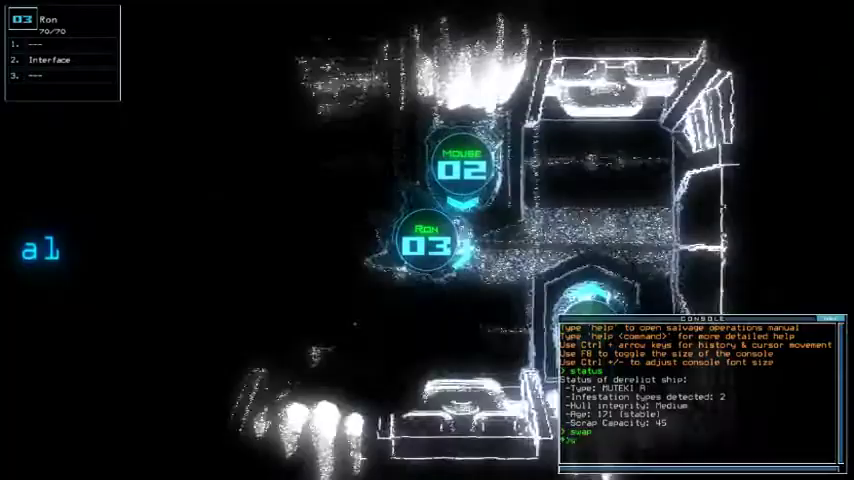
type("swap")
key("Return")
key("Return")
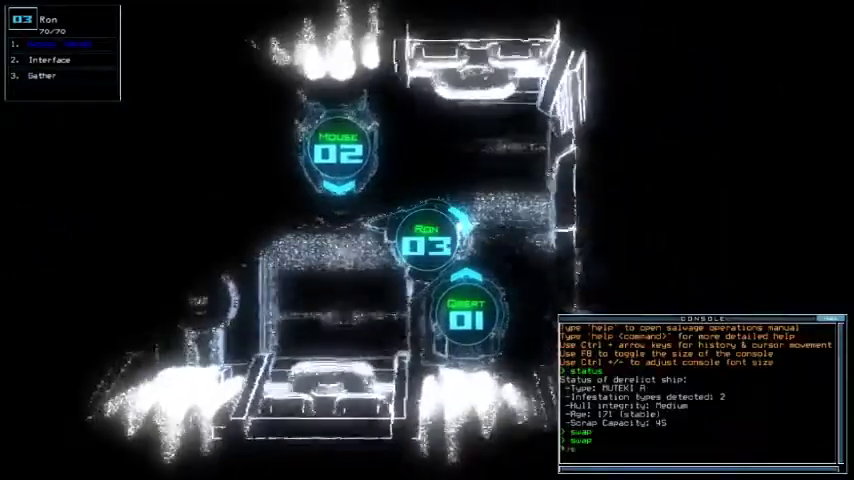
type("s")
key("Return")
type("ensor")
key("Return")
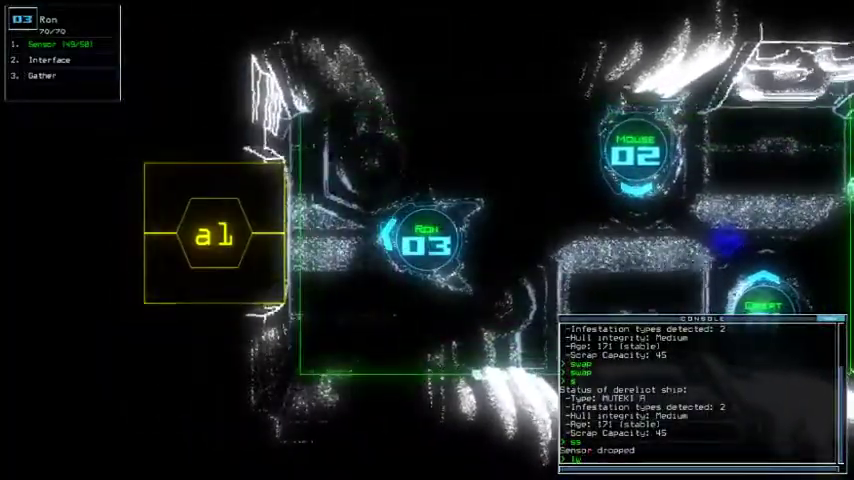
type("navigate all a1")
Step: Send all drones aboard, drop a sensor, gather scrap and activate the generator
key("Return")
type("ss")
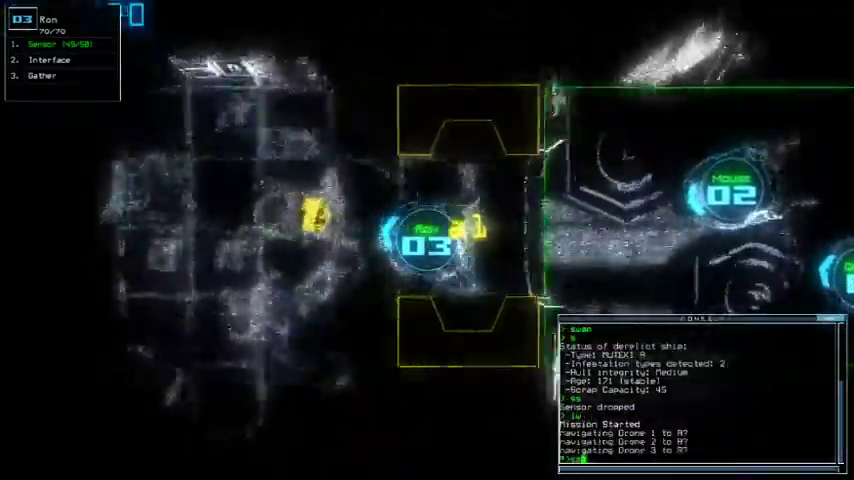
key("Return")
type("g")
key("Return")
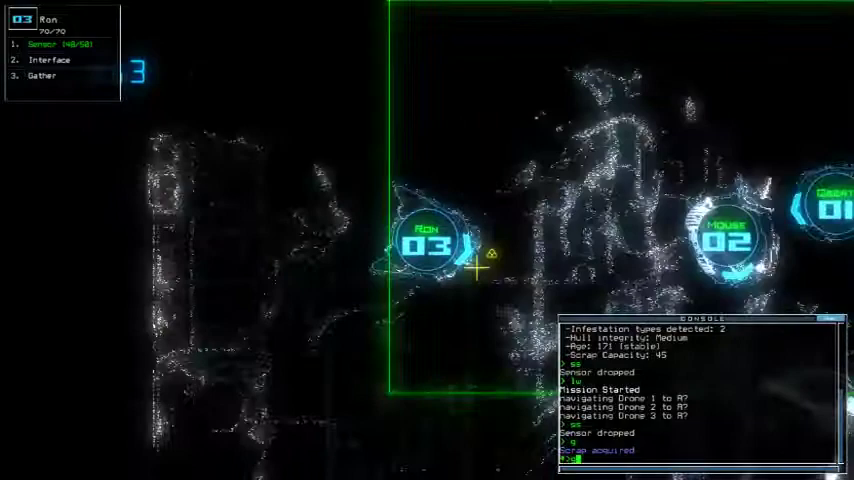
key("space")
type("g")
Step: Re-dock at airlock a2, open door d21 and every door into room r1
key("Return")
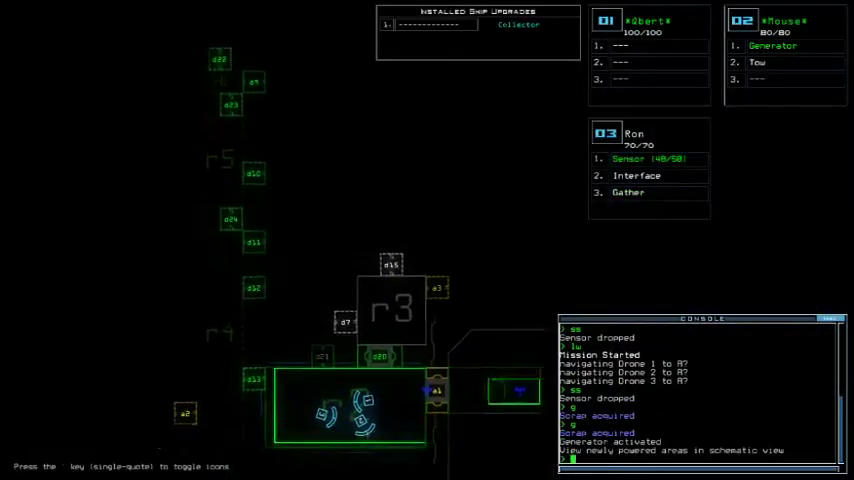
type("dd a2")
key("Return")
key("space")
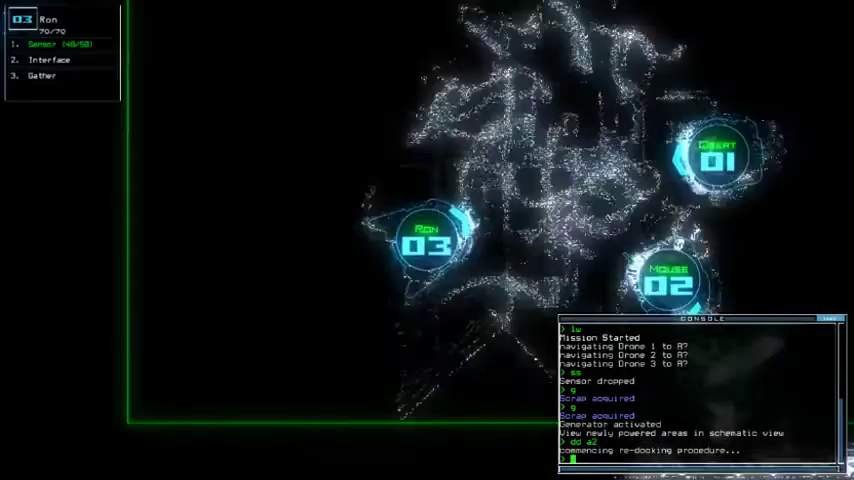
type("d221")
key("Return")
key("space")
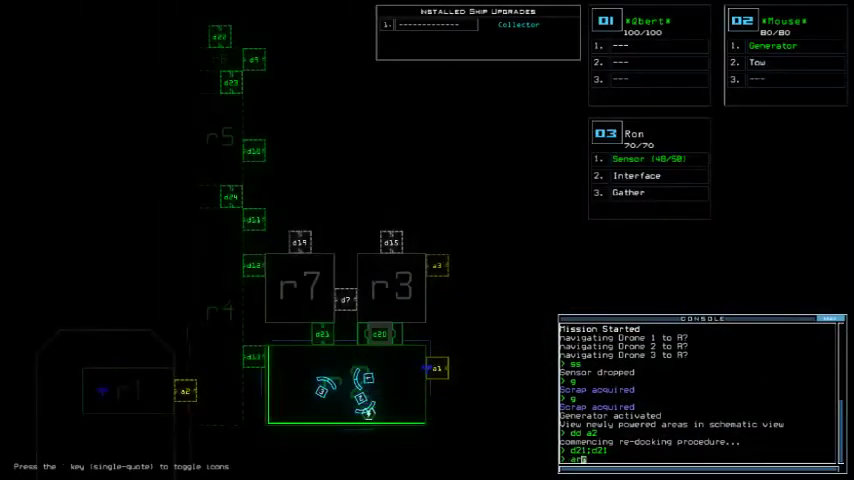
type("rr")
key("Return")
key("space")
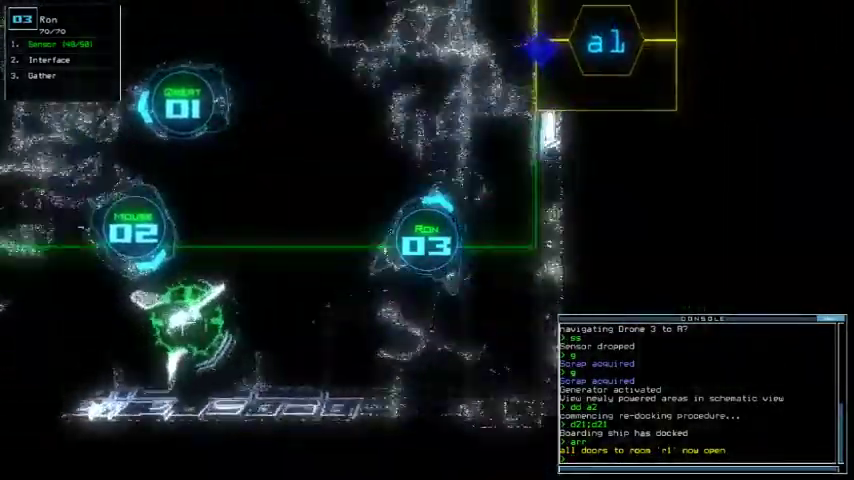
Step: Drop a sensor, gather the nearby scrap and send drone 2 to room r3
key("space")
key("space")
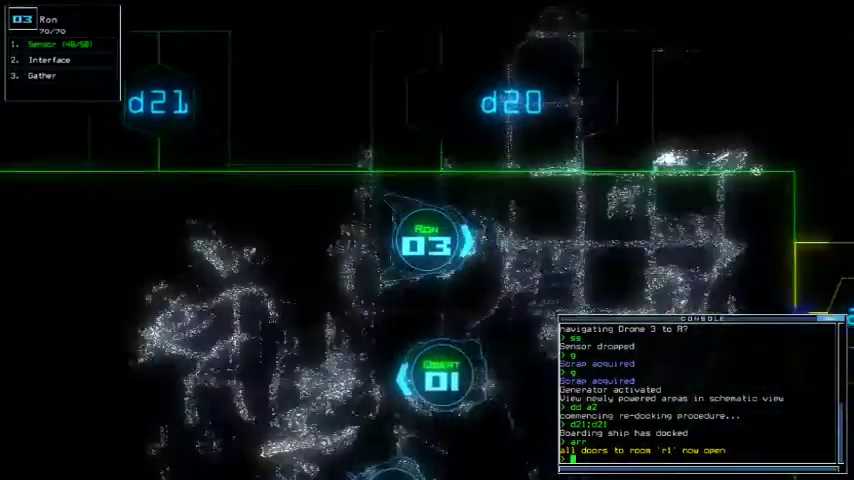
type("ss")
key("Return")
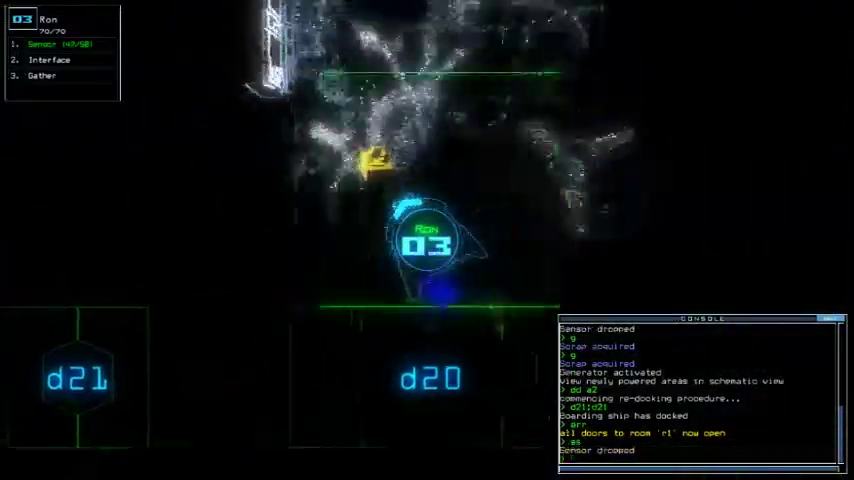
type("g")
key("Return")
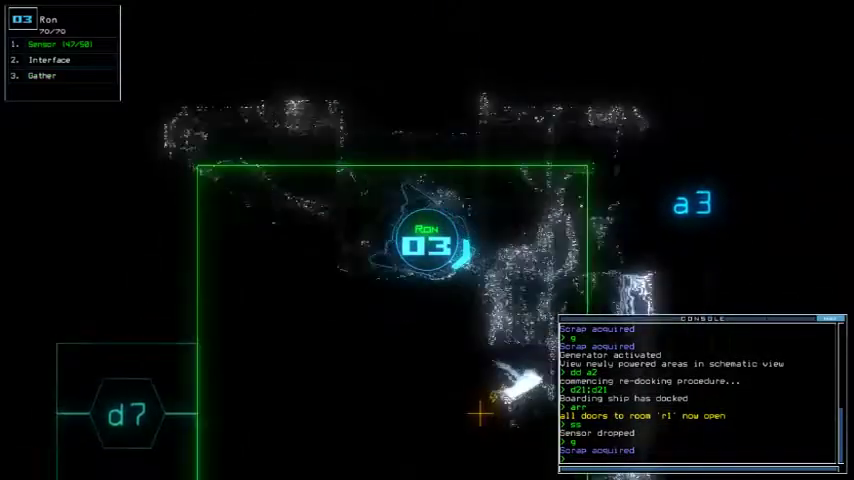
type("n 2")
key("Return")
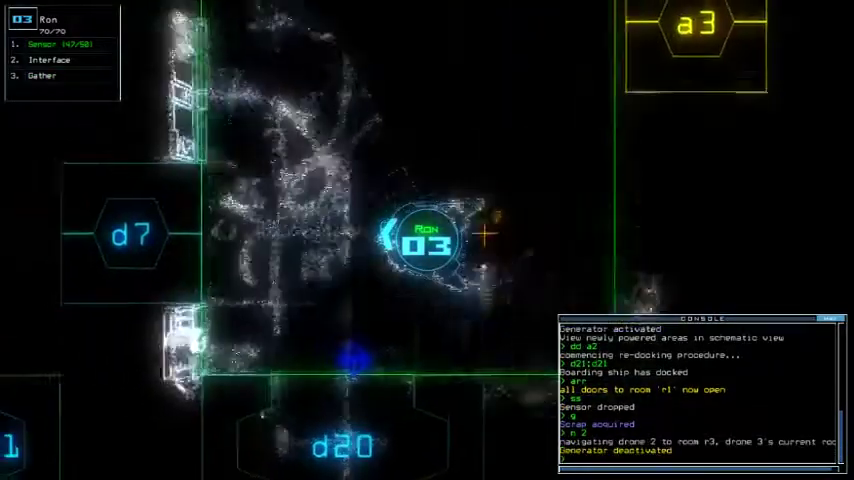
key("space")
type("generator 2")
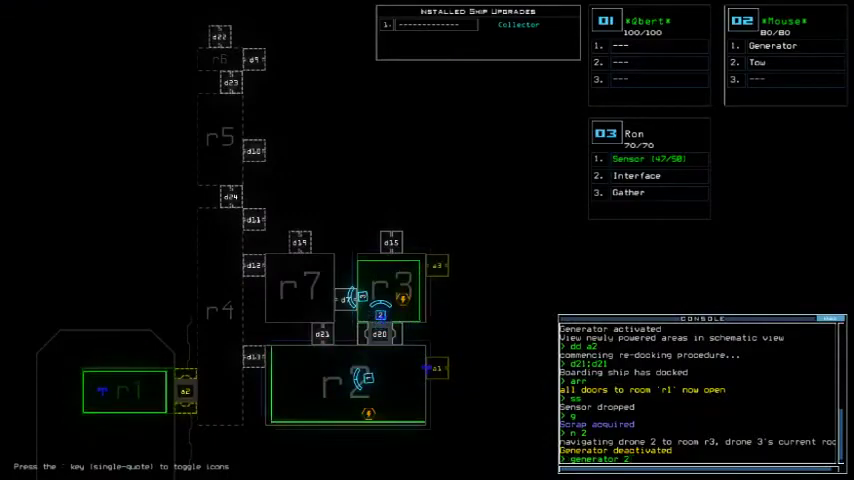
Step: Activate the generator with drone 2 and open door d7, watching map and cameras
key("Return")
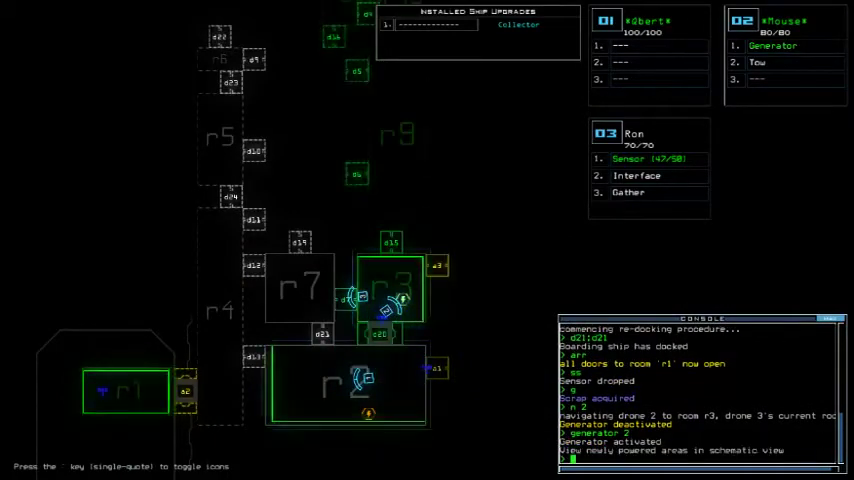
key("space")
type("2")
key("Return")
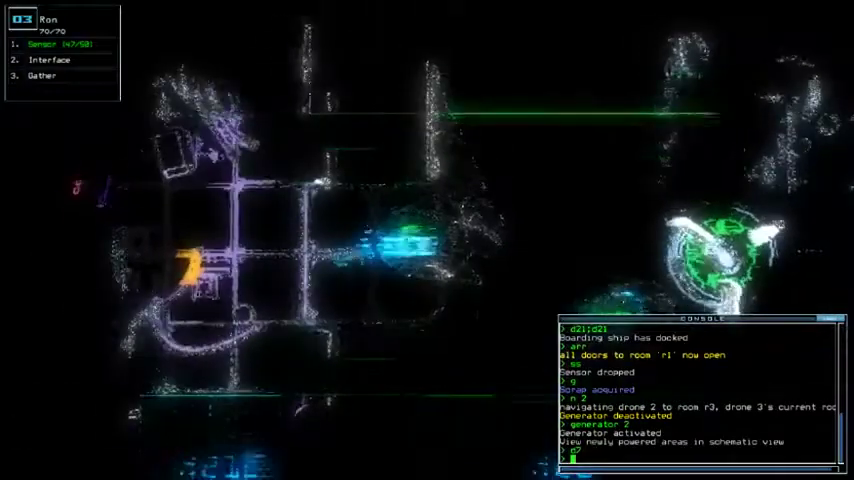
key("space")
type("d7")
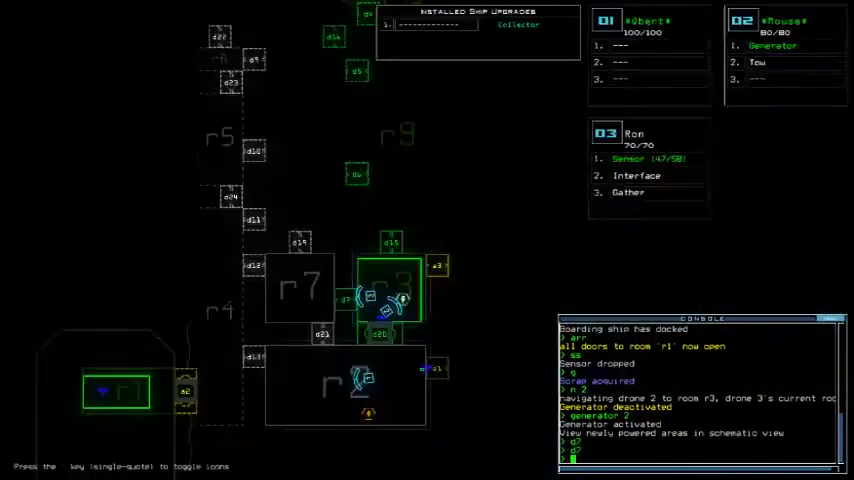
key("3")
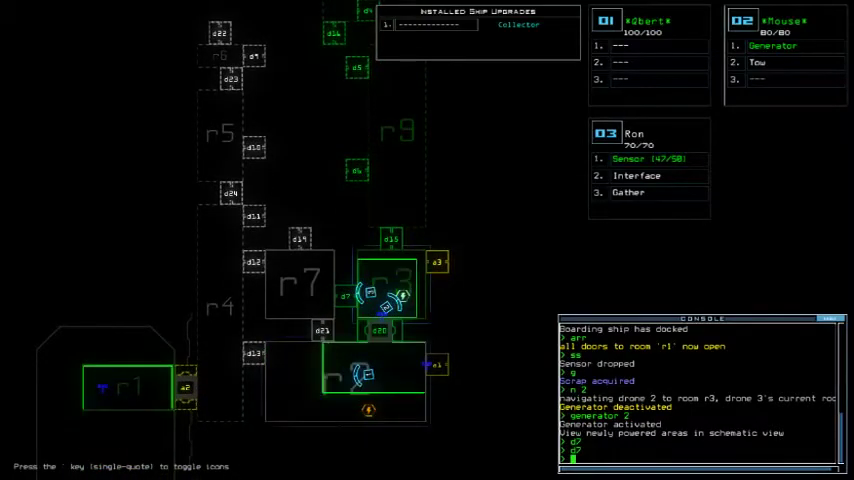
key("space")
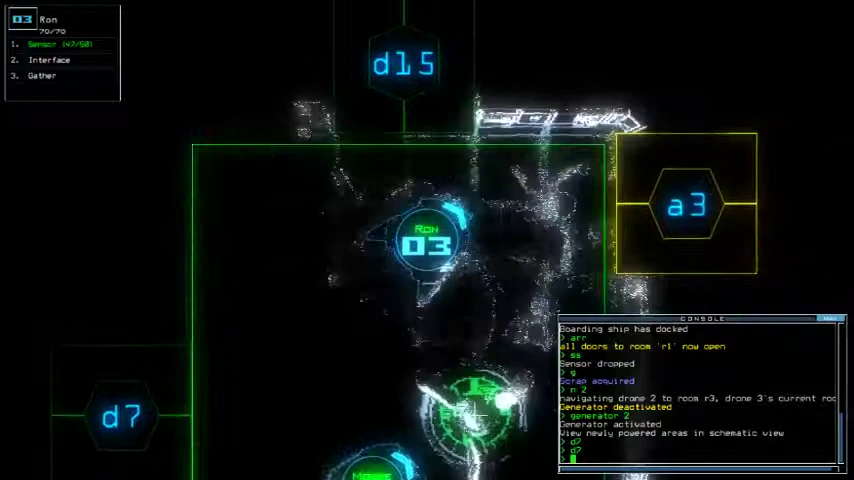
key("space")
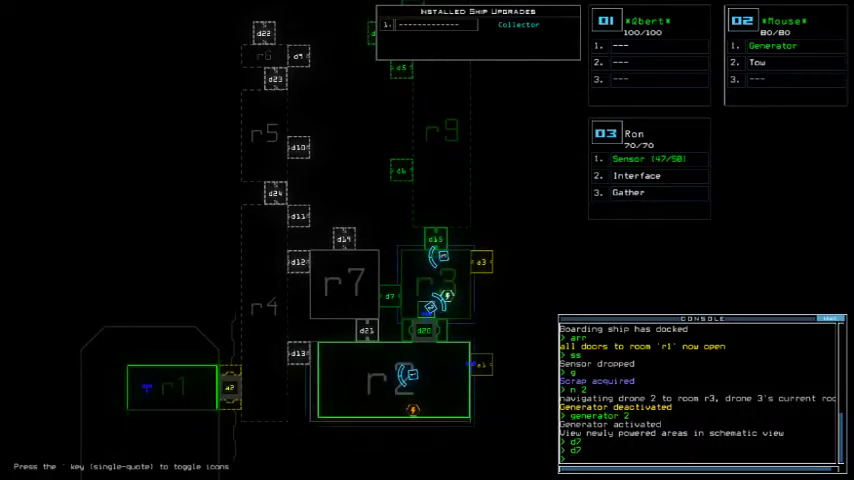
type("te")
Step: Check mission time, open door d15 for drone 03 and reactivate the generator
key("Return")
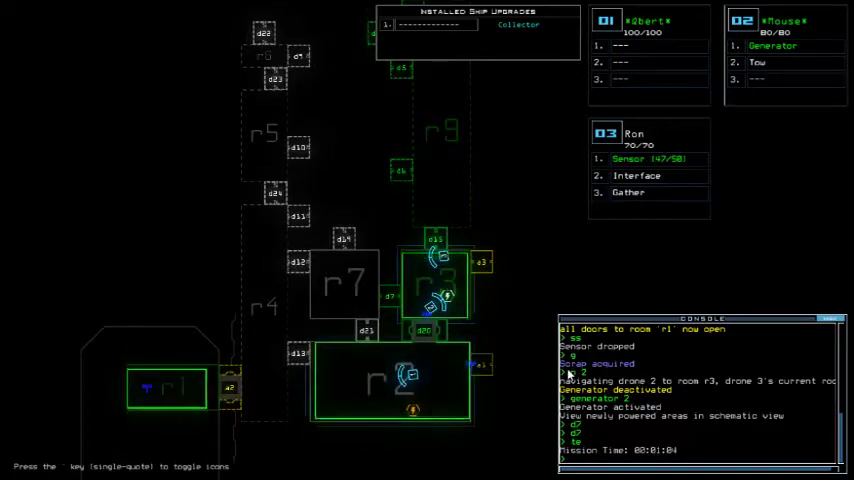
type("3")
type("d15")
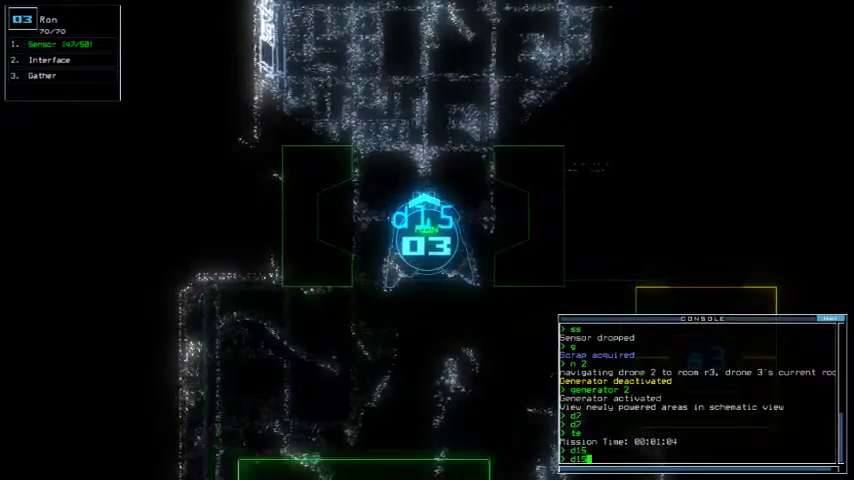
key("Return")
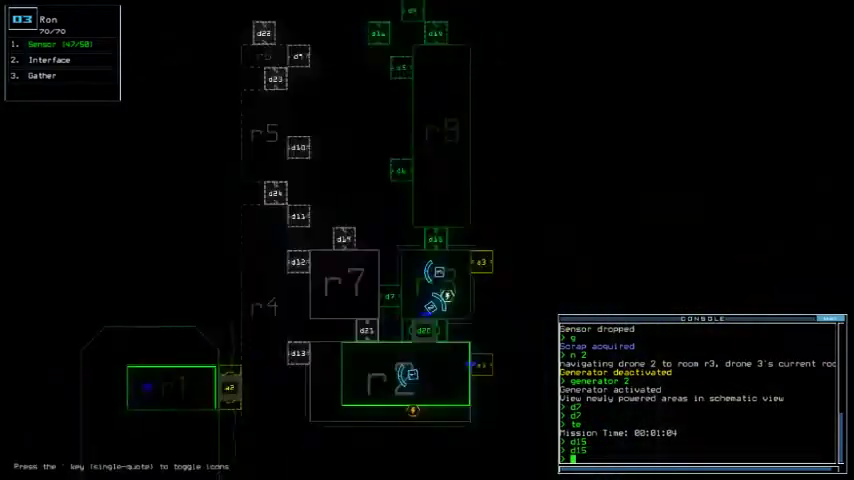
key("Return")
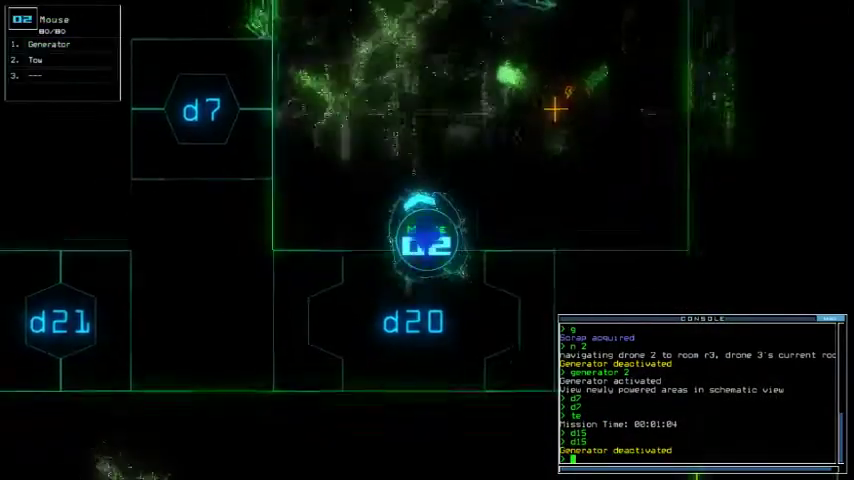
type("g")
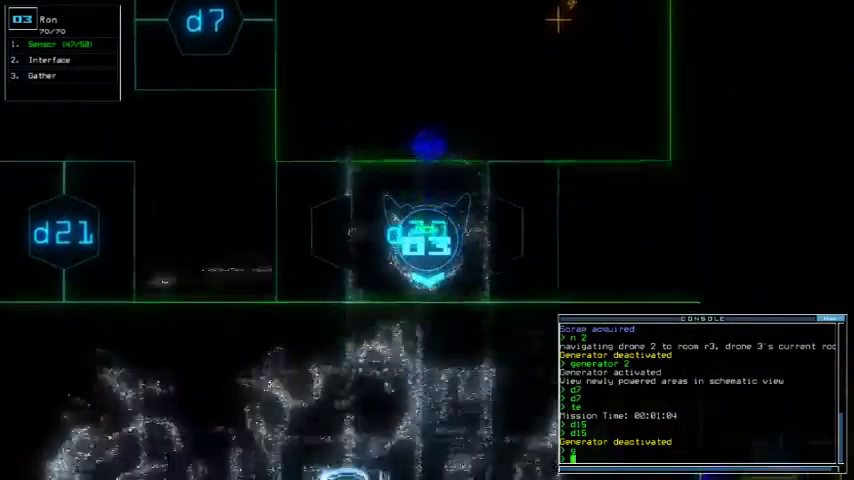
key("Return")
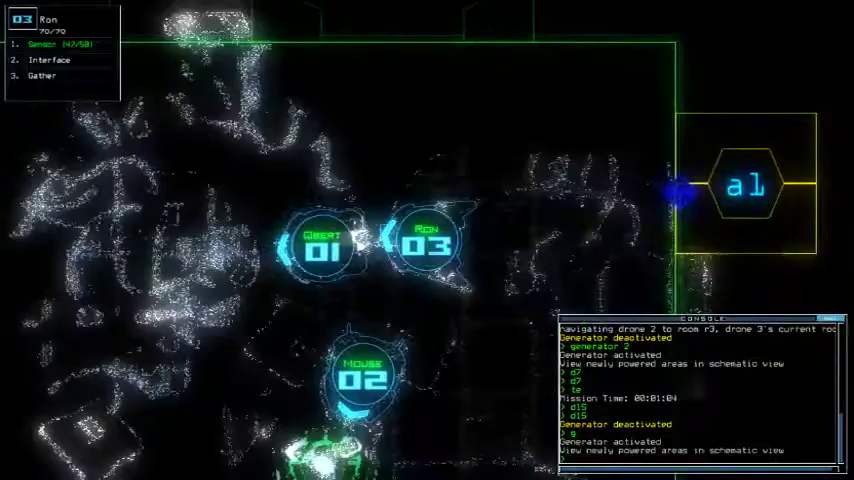
key("Return")
key("Return")
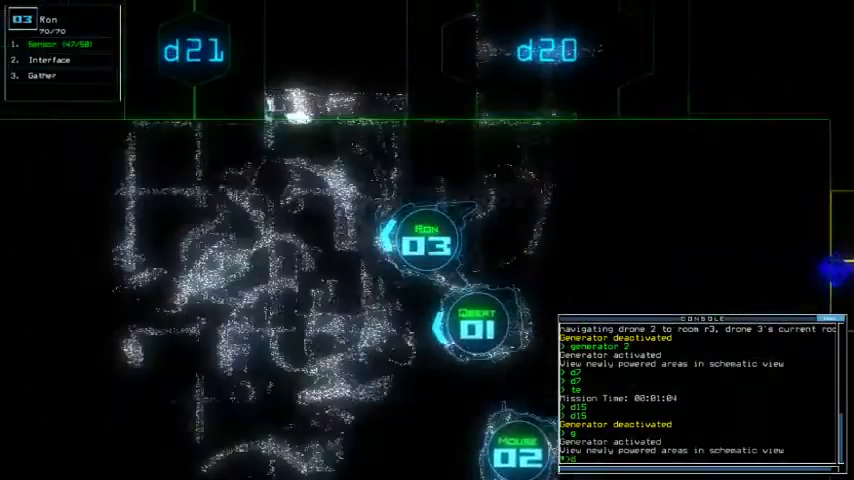
type("d20")
Step: Open door d20, close doors to r1, drop a sensor and gather scrap in r4
key("Return")
key("Return")
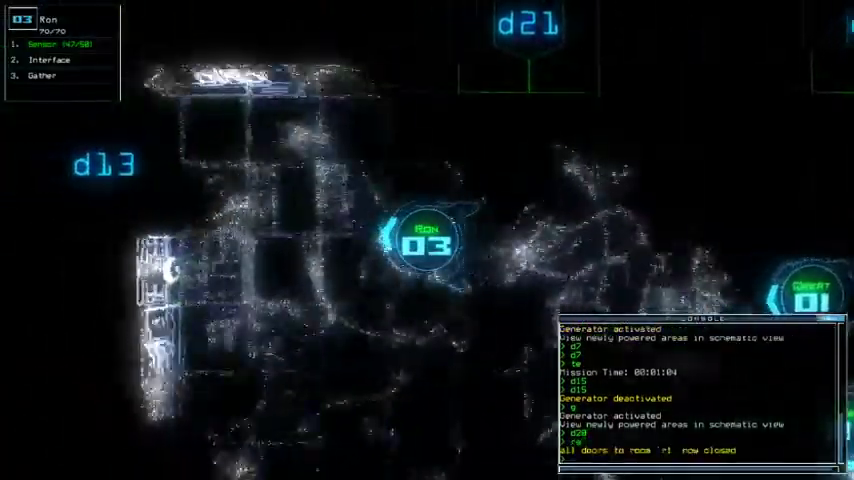
type("d13")
key("Return")
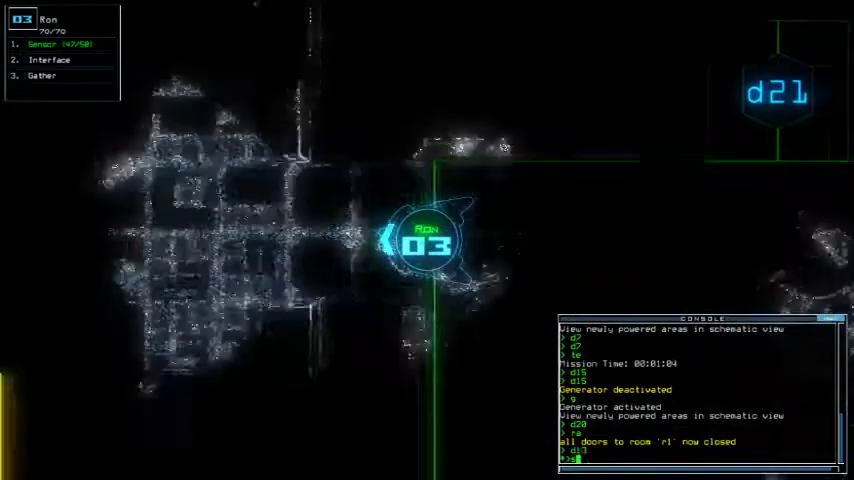
type("ss")
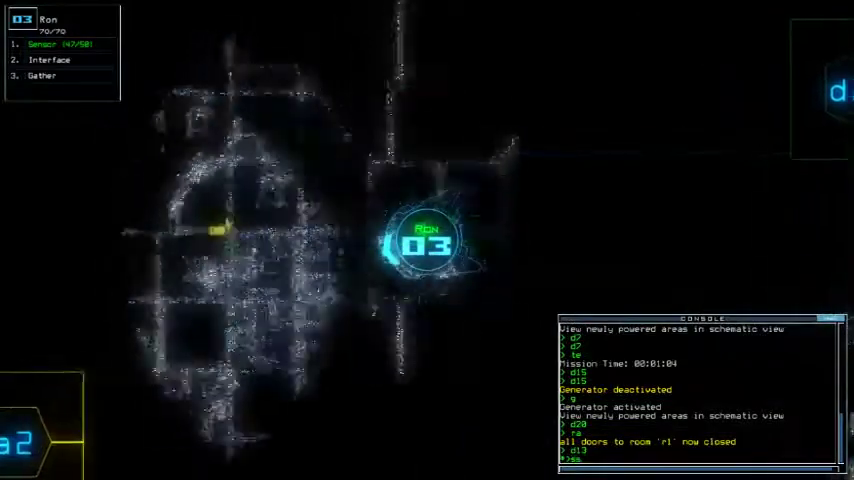
key("Return")
type("g")
key("Return")
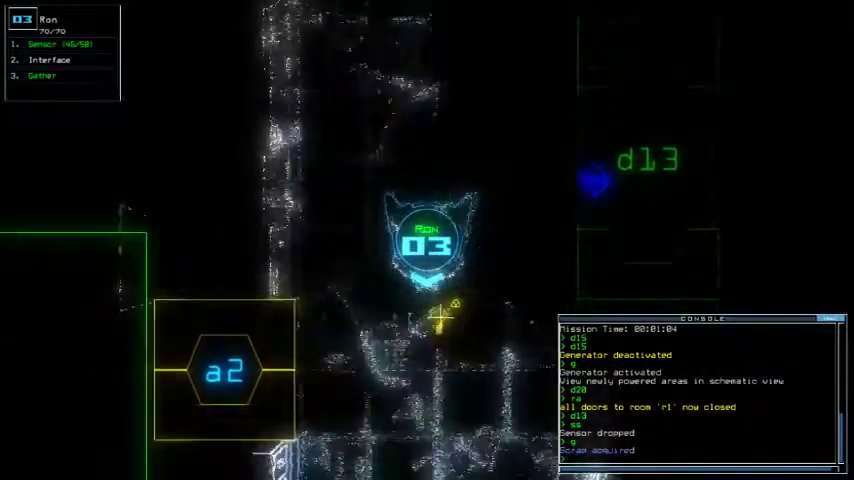
key("Tab")
key("Tab")
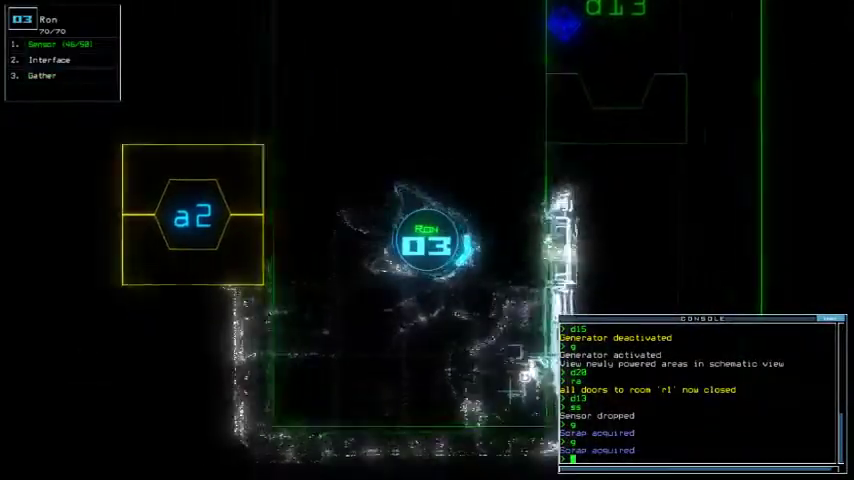
key("Up")
type("sc")
key("Return")
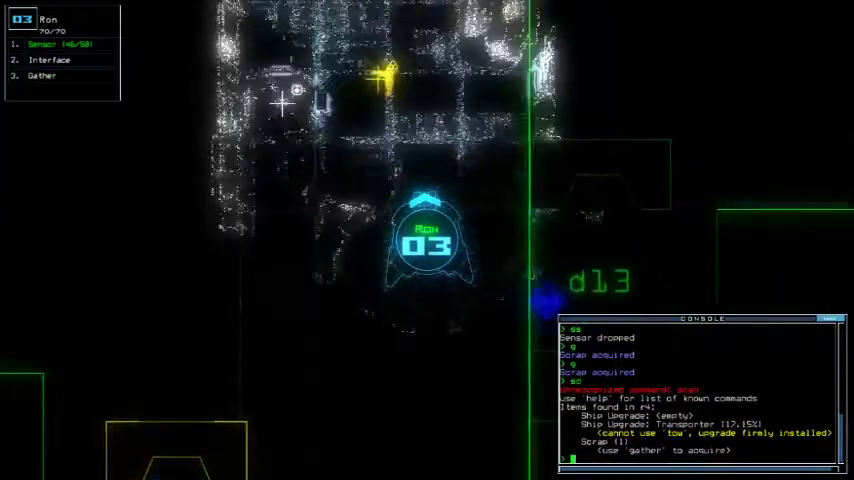
type("g")
key("Return")
type("d")
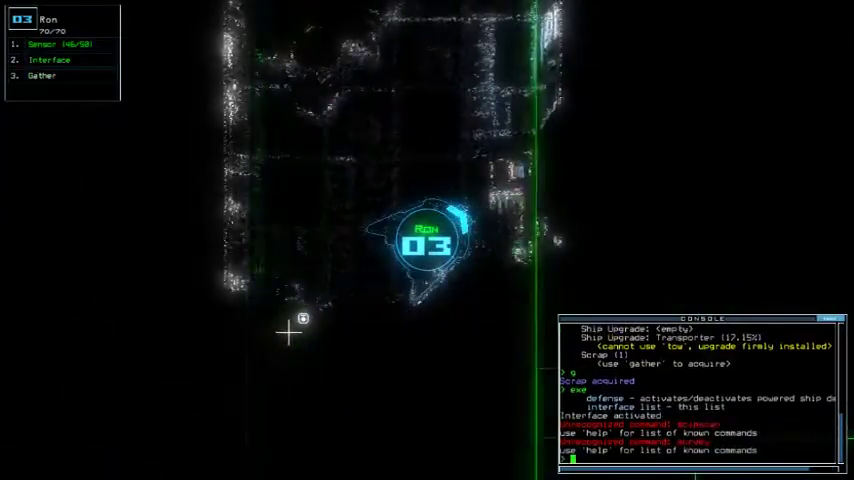
Step: Check for defense turrets, disable the interface module and gather the remaining scrap
key("Return")
key("Up")
key("Return")
key("Tab")
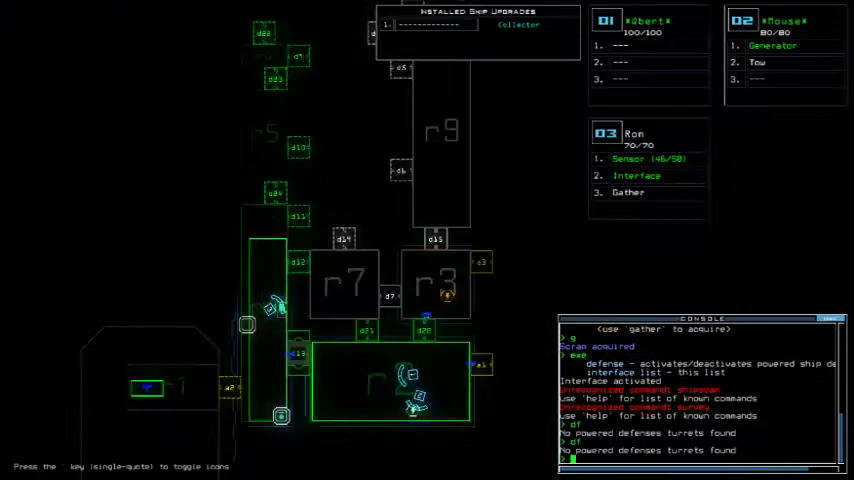
key("Tab")
key("Up")
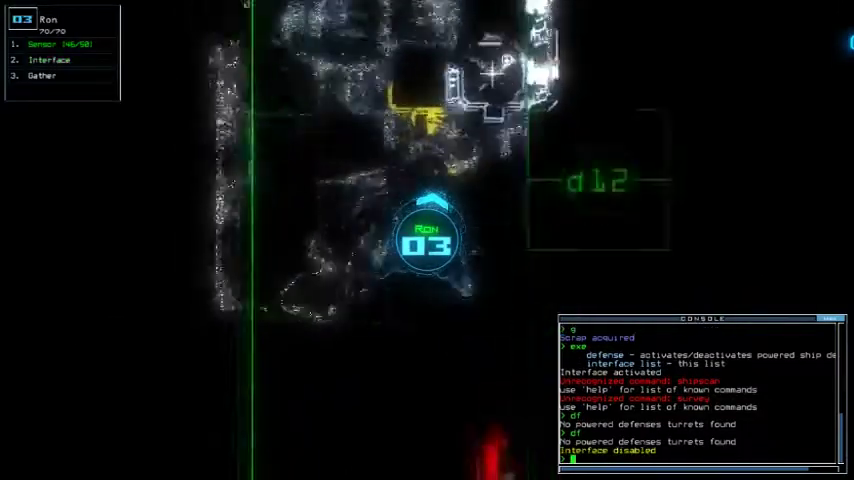
type("g")
key("Return")
type("g")
key("Return")
type("g")
key("Return")
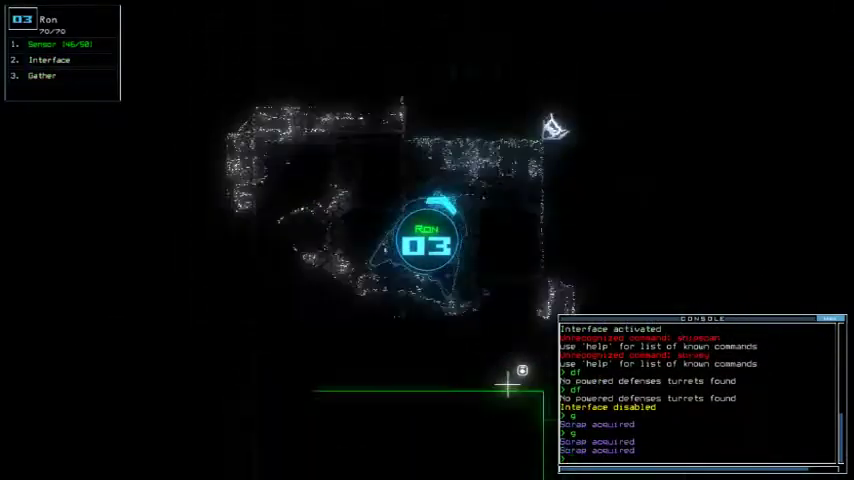
Step: Open door d11 for drone 03, checking the schematic map
key("Tab")
key("Tab")
type("d")
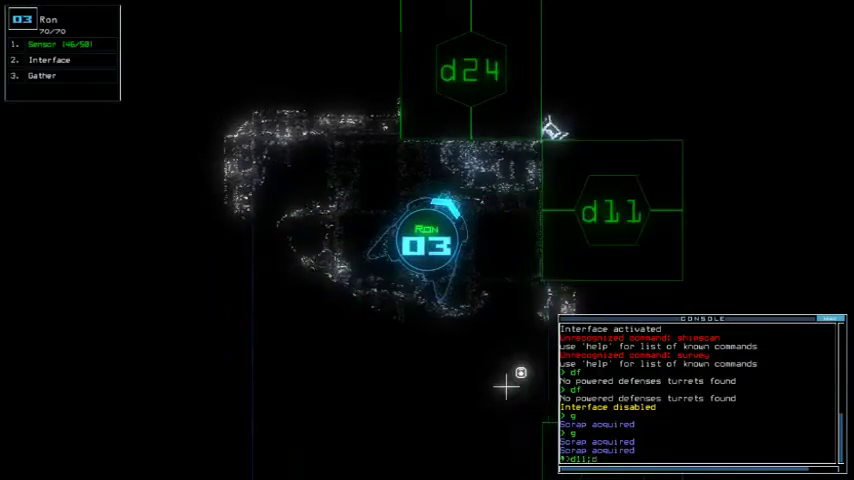
type("11")
key("Return")
key("Tab")
key("Tab")
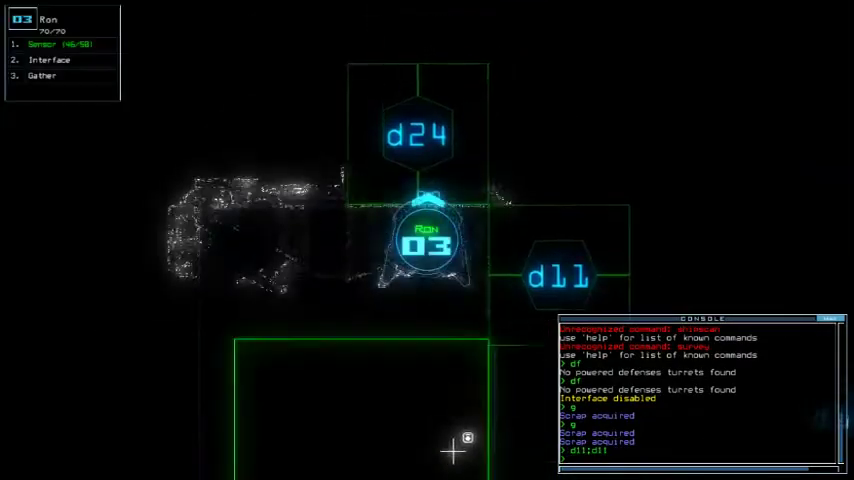
key("Tab")
key("Tab")
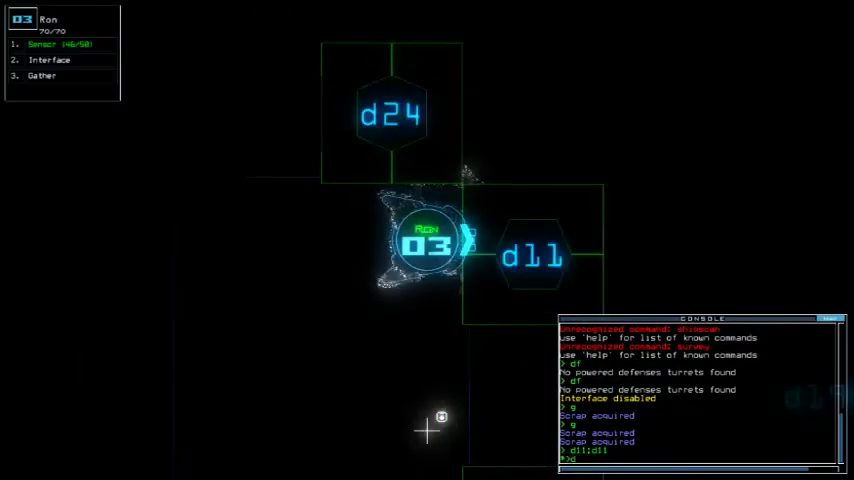
type("d11")
key("Return")
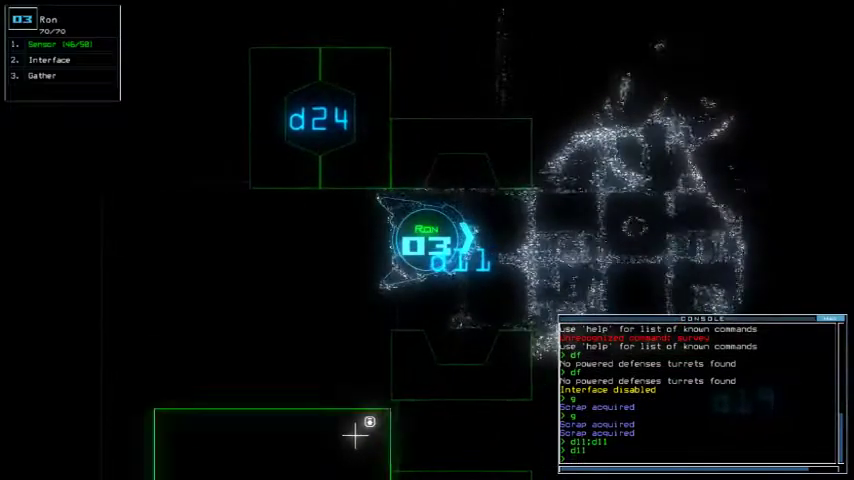
key("Tab")
key("Tab")
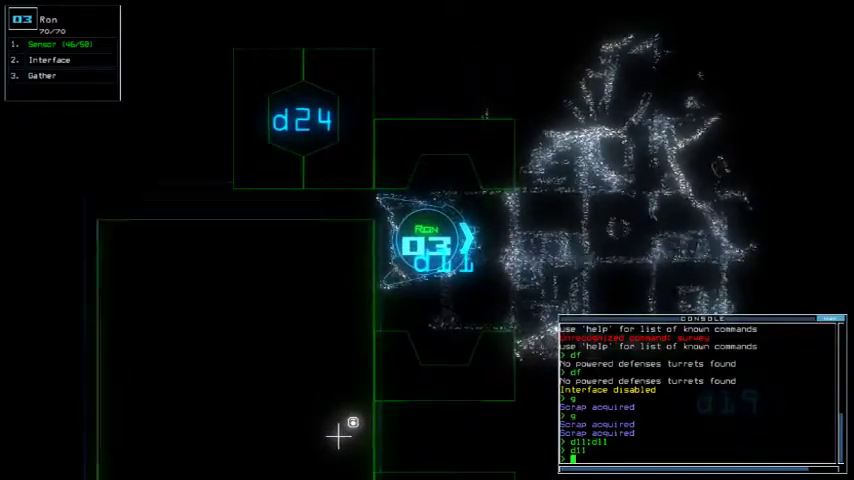
key("Tab")
key("Tab")
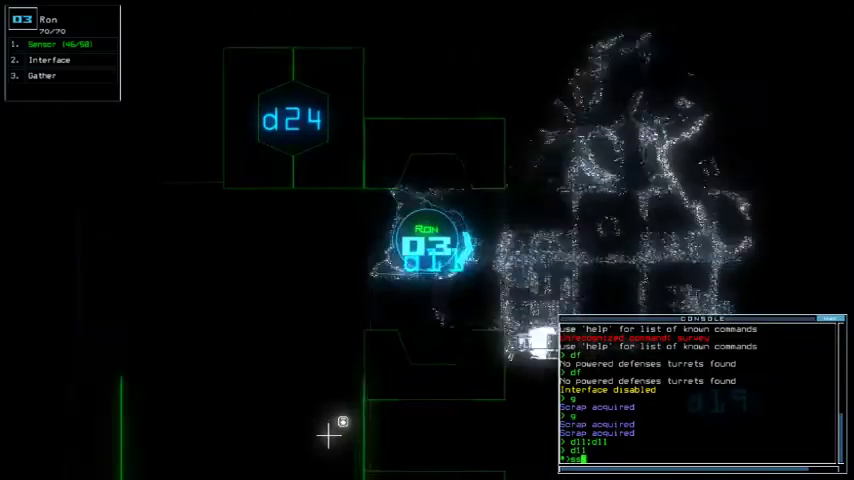
Step: Drop a sensor and gather scrap in room r11, then display the mission time
key("Return")
type("g")
key("Return")
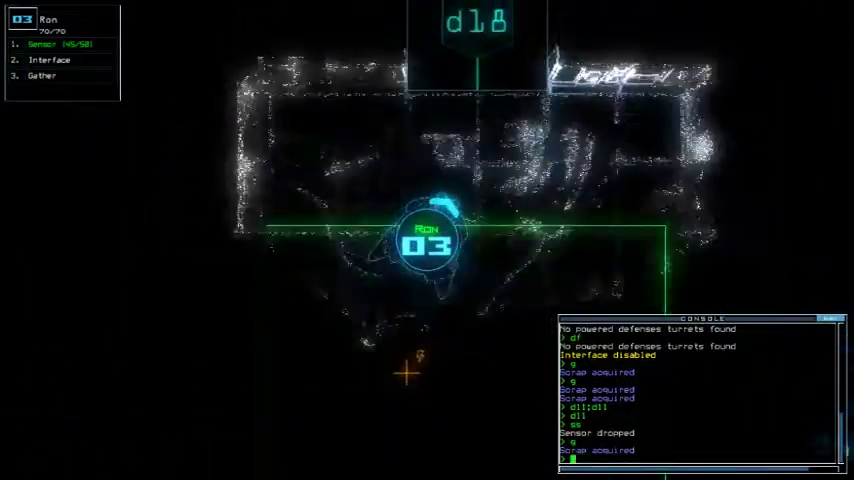
key("Up")
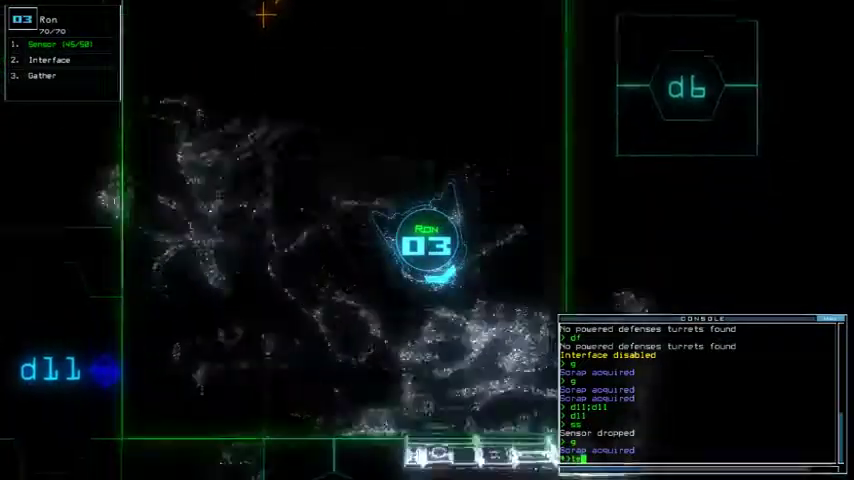
key("Return")
type("te")
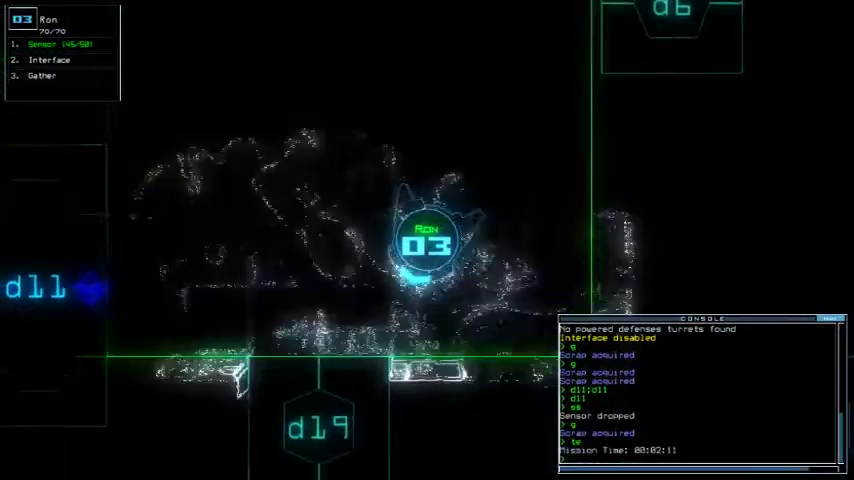
key("Tab")
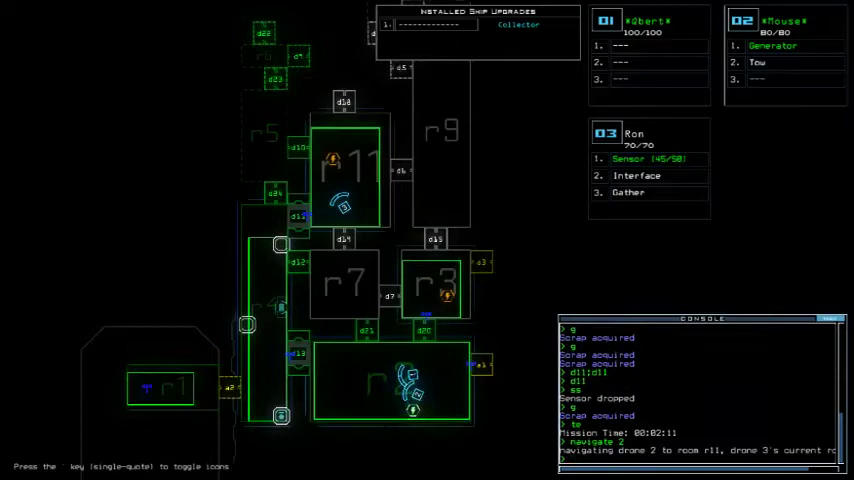
type("g")
Step: Reactivate the generator and open door d10 for drone 03
key("Return")
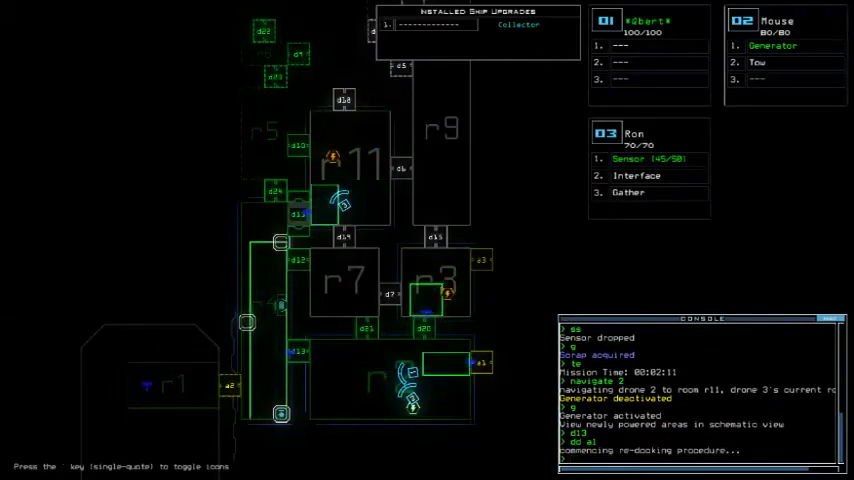
type("3")
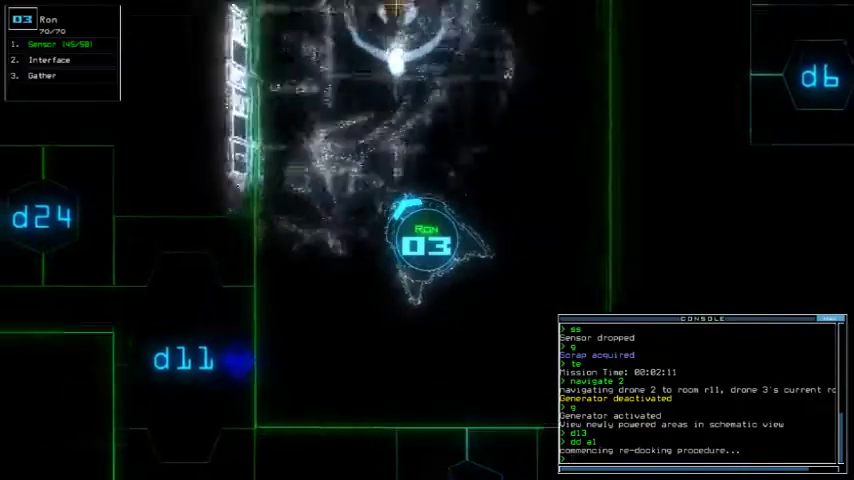
type("d10")
key("Return")
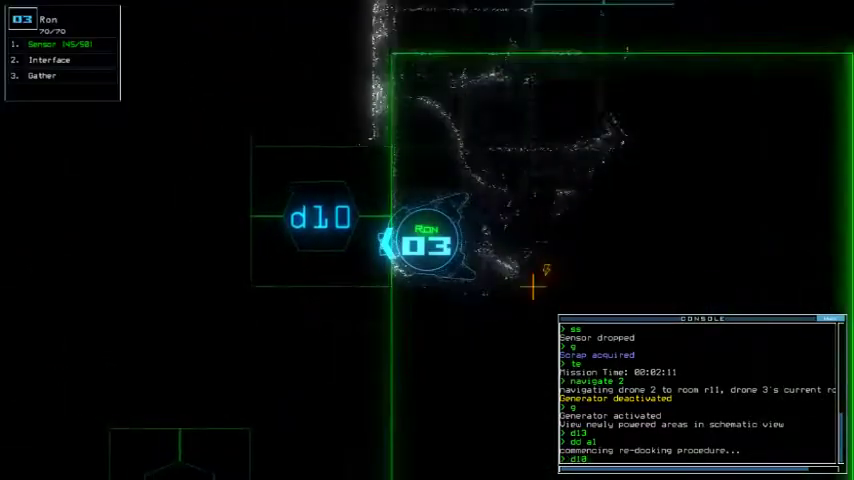
key("space")
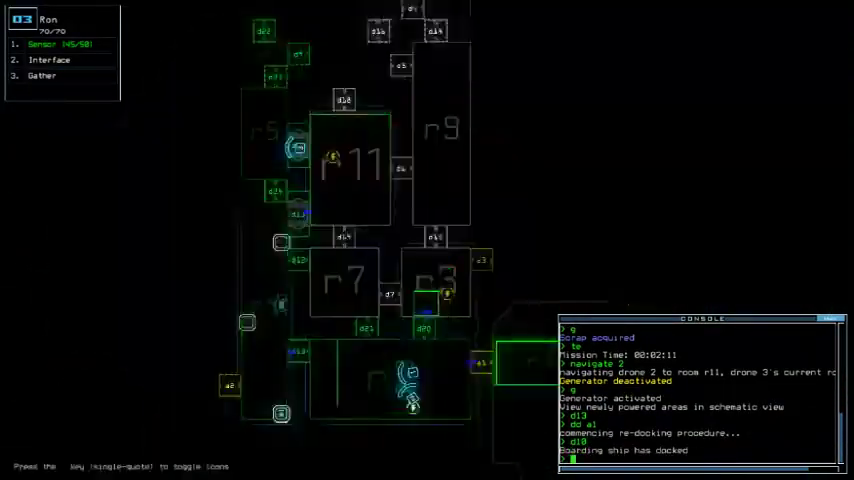
key("space")
Step: Drop a sensor with drone 03 and activate, then disable, its interface ability
key("Return")
type("ds")
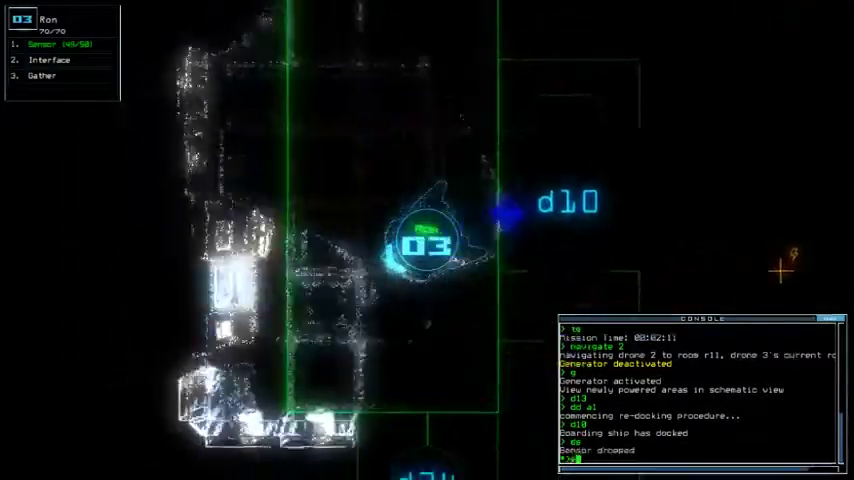
key("Return")
key("Return")
type("exe")
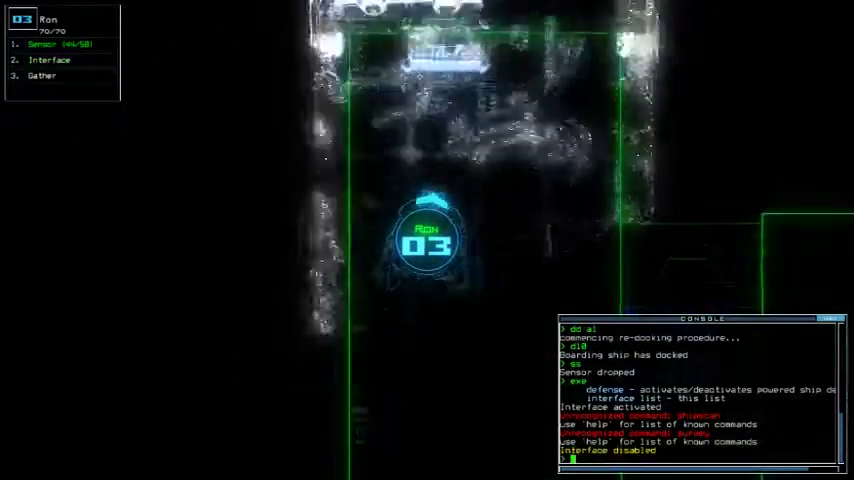
key("Up")
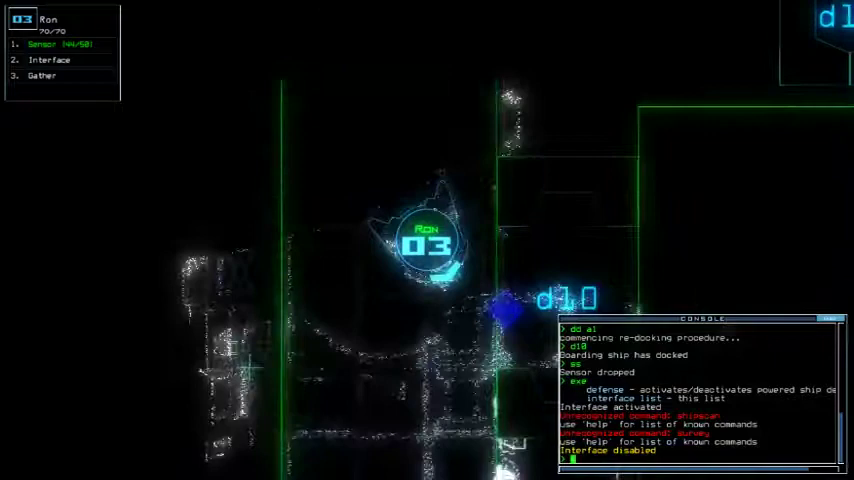
type("d10 c23")
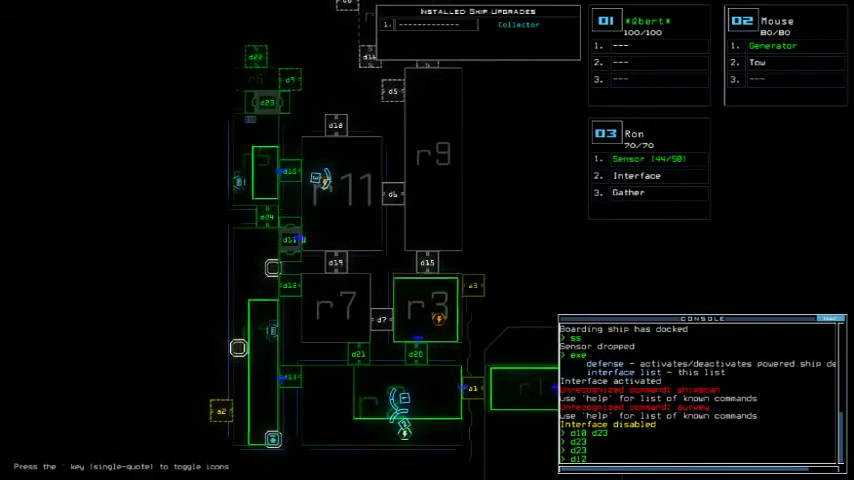
Step: Open doors d11, d12 and d13 as drone 03 advances
key("3")
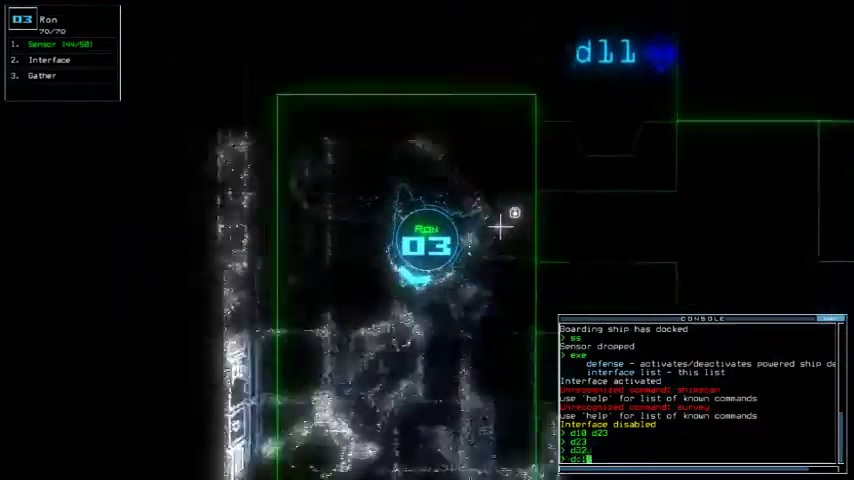
type("d11")
key("Return")
type("d12")
key("Return")
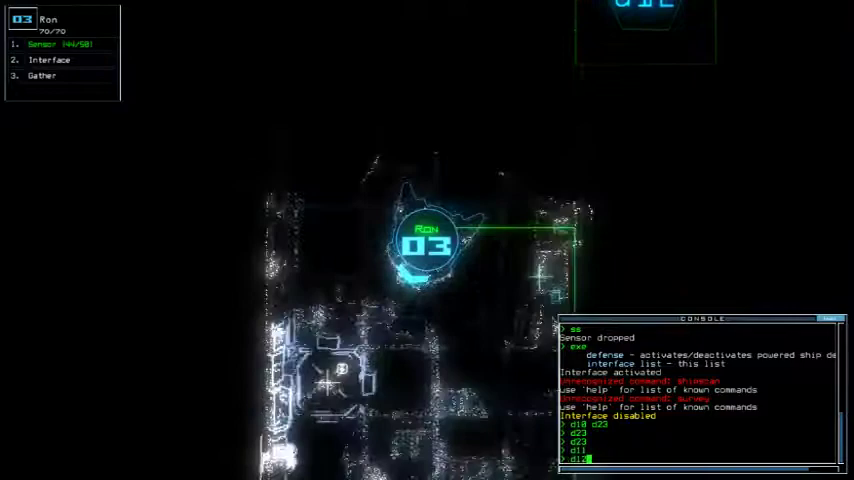
type("d13")
key("Return")
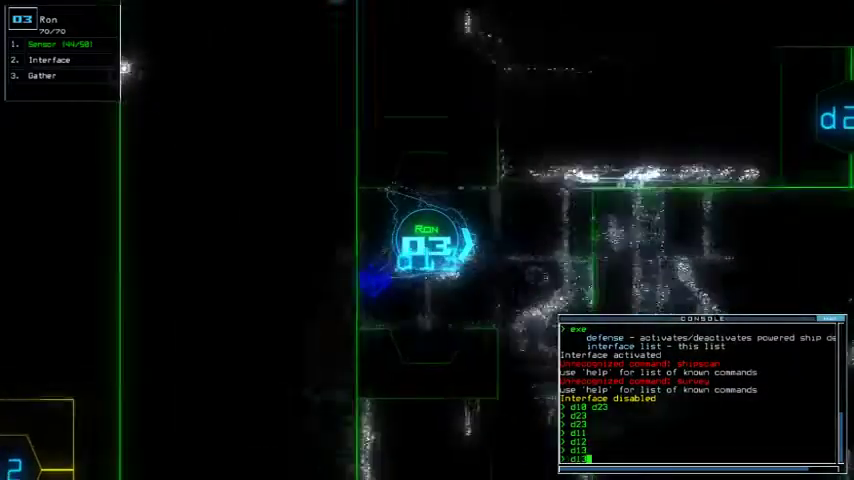
type("d13")
key("space")
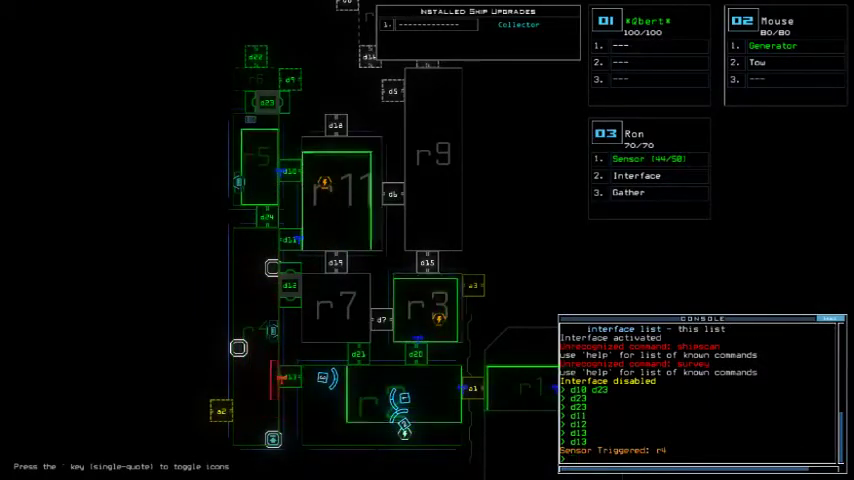
key("space")
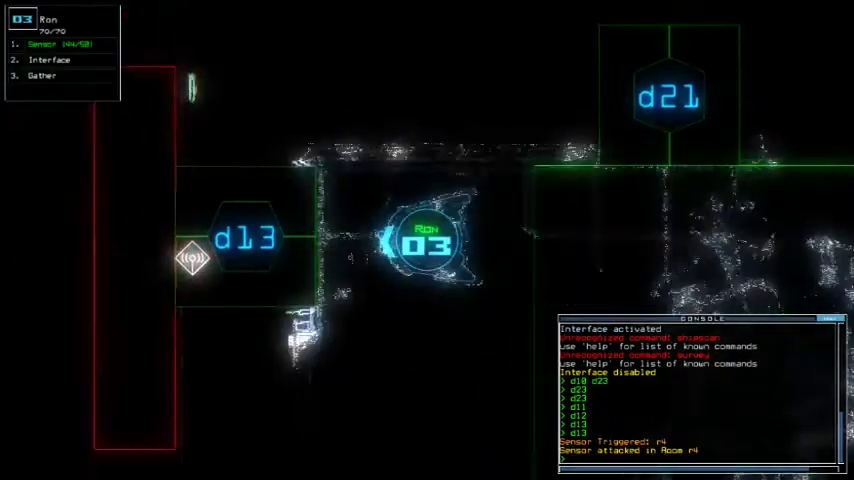
Step: Open door d21, then drop a sensor and gather scrap with drone 03
key("space")
type("d12")
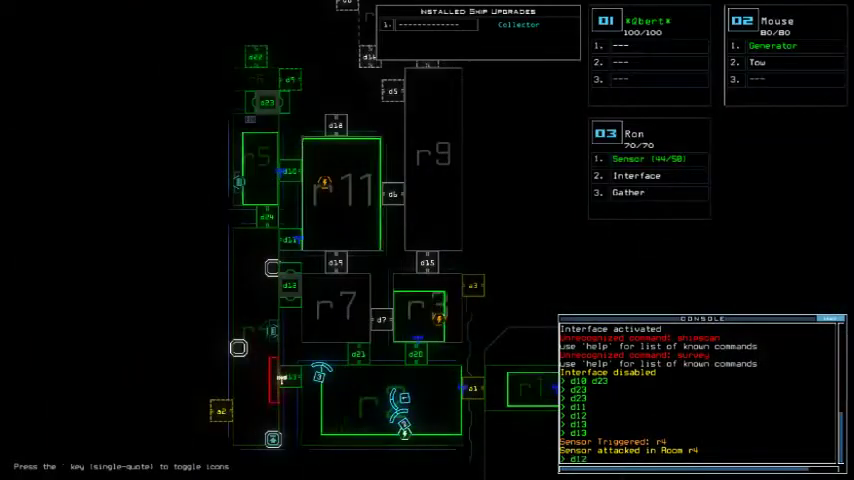
key("space")
type("d21")
key("Return")
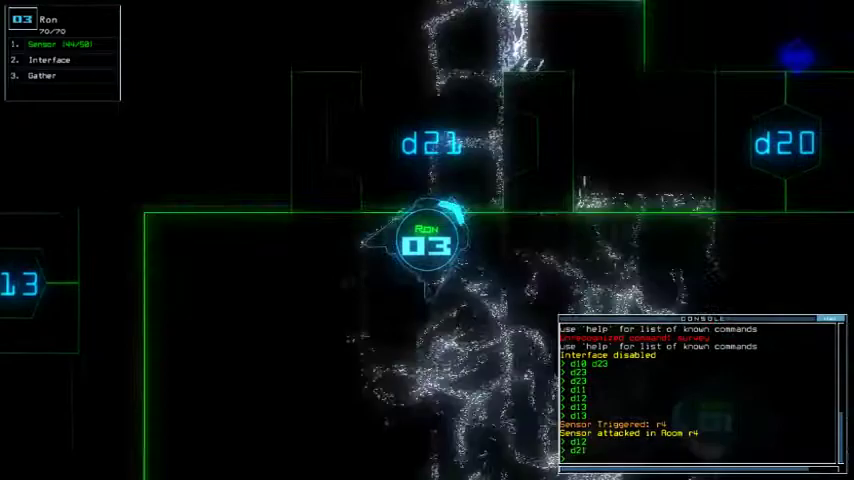
key("Up")
key("Up")
key("Up")
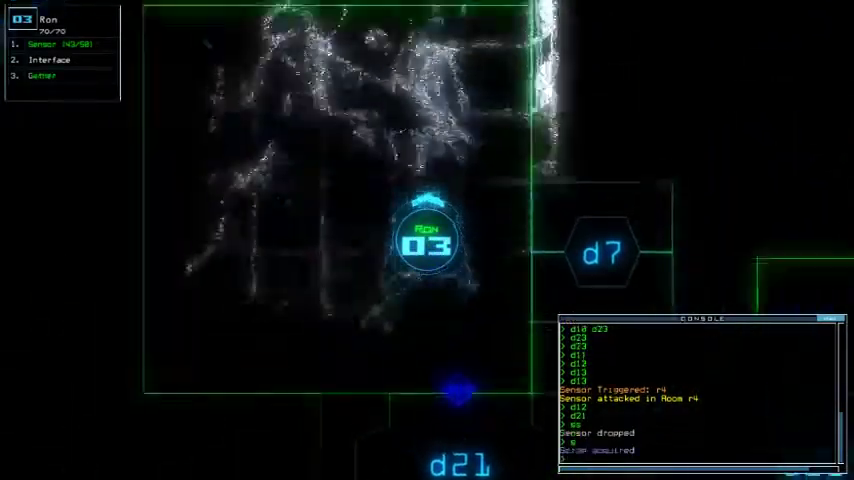
key("Up")
key("Up")
key("Up")
key("Up")
key("Up")
key("Up")
key("Up")
key("Up")
Step: Steer drone 03 back to door d21 and toggle that door again
key("Left")
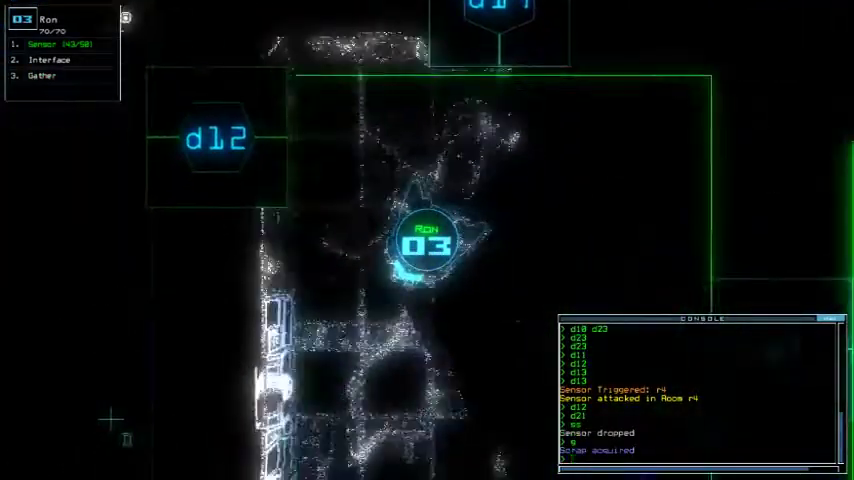
key("Right")
key("Right")
key("Right")
key("Right")
key("Right")
key("Down")
key("Down")
key("Down")
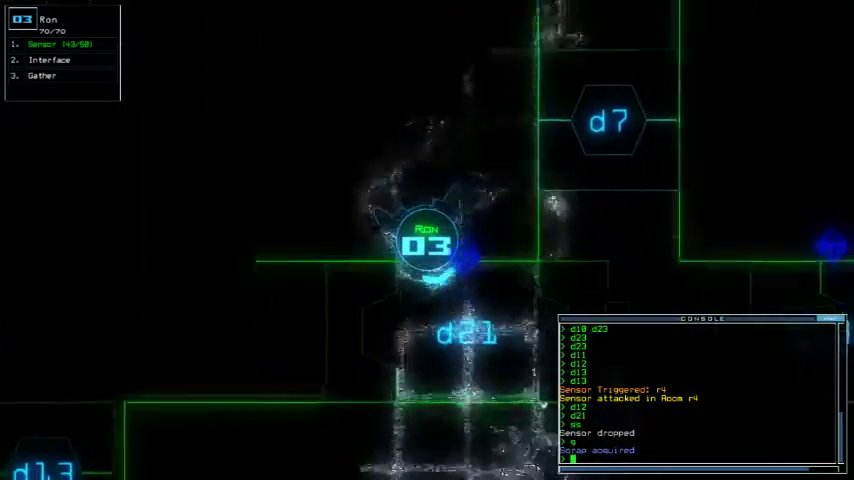
key("Down")
key("Down")
key("Down")
type("d21")
key("Return")
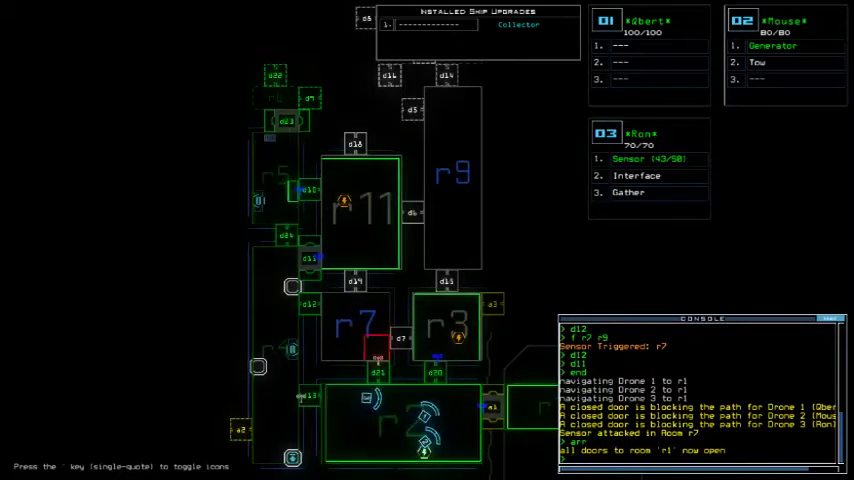
Step: Send drones 2 and 3 to room r11 after checking the upper rooms and r2
key("shift+Up")
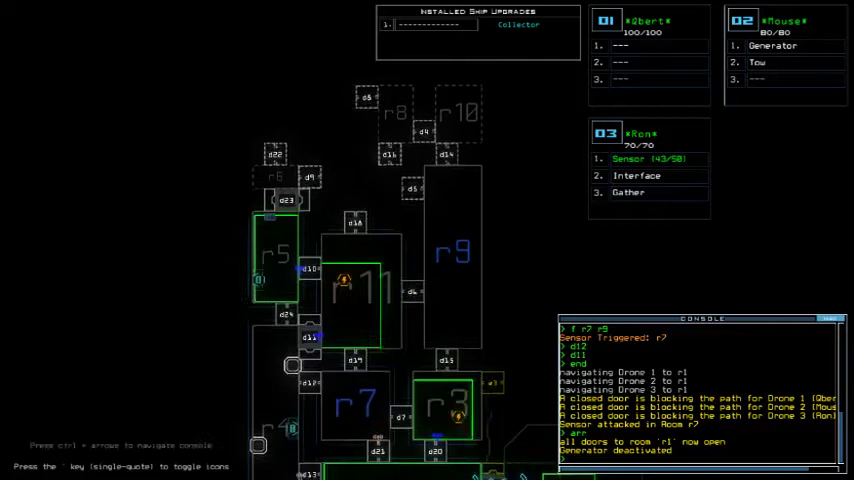
key("shift+Down")
type("arr in 2 3 r1; ge")
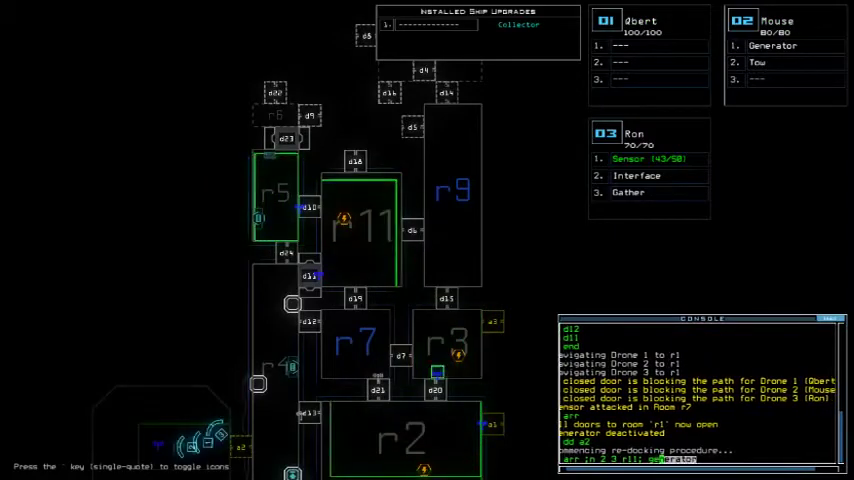
key("Return")
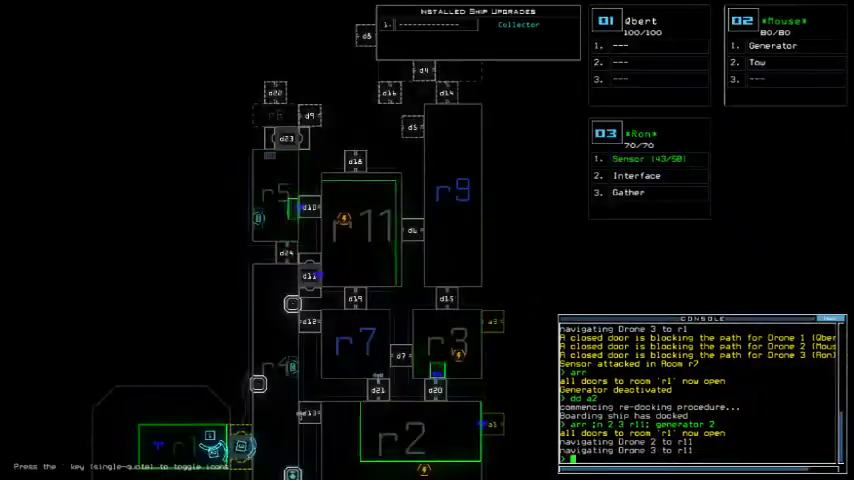
Step: Switch to drone 03 and drop another sensor, checking the schematic map
key("3")
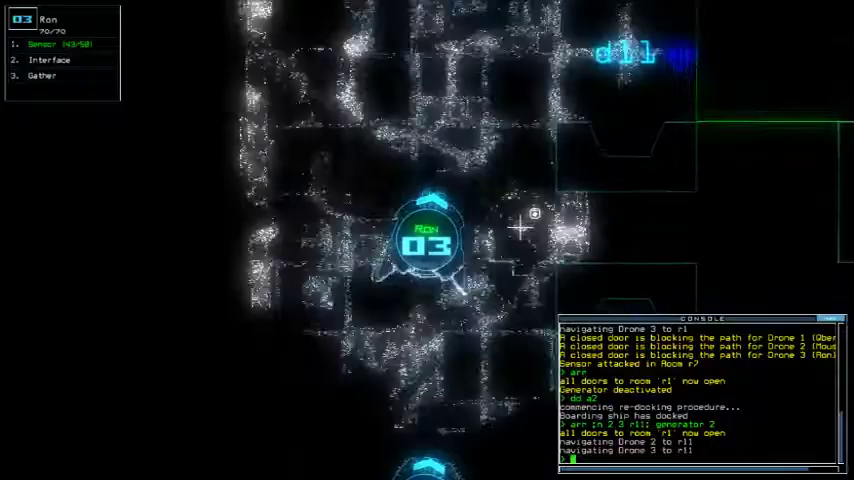
type("as")
key("Return")
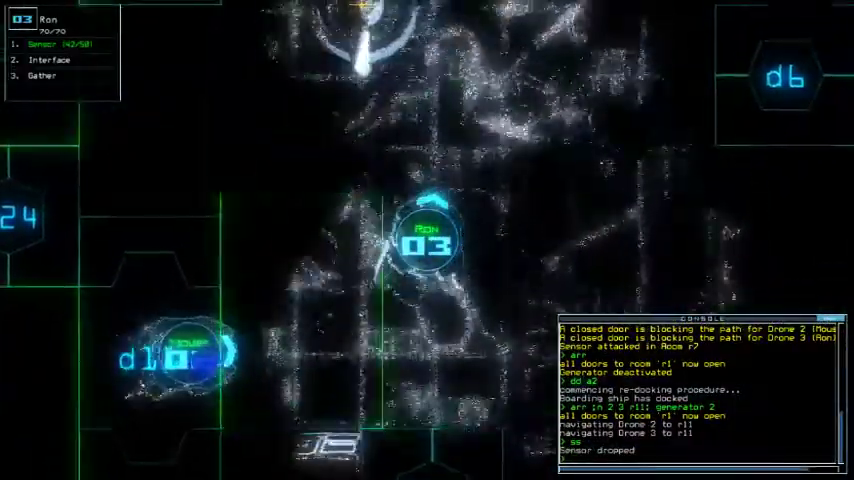
key("space")
type("d17")
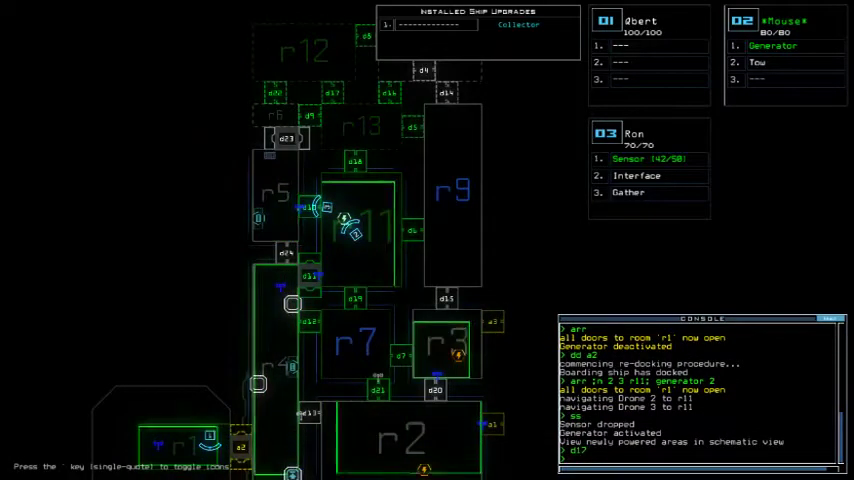
key("space")
type("0")
Step: Open door d10 and drop another sensor with drone 03
key("Return")
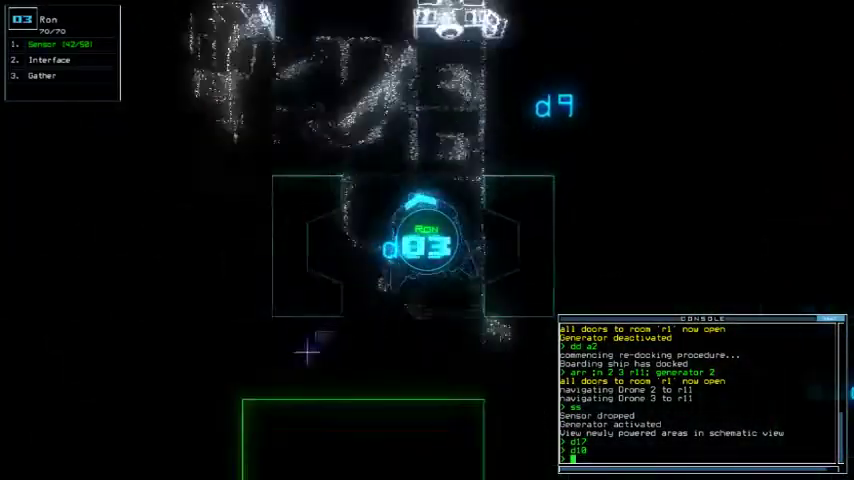
type("ss")
key("Return")
key("space")
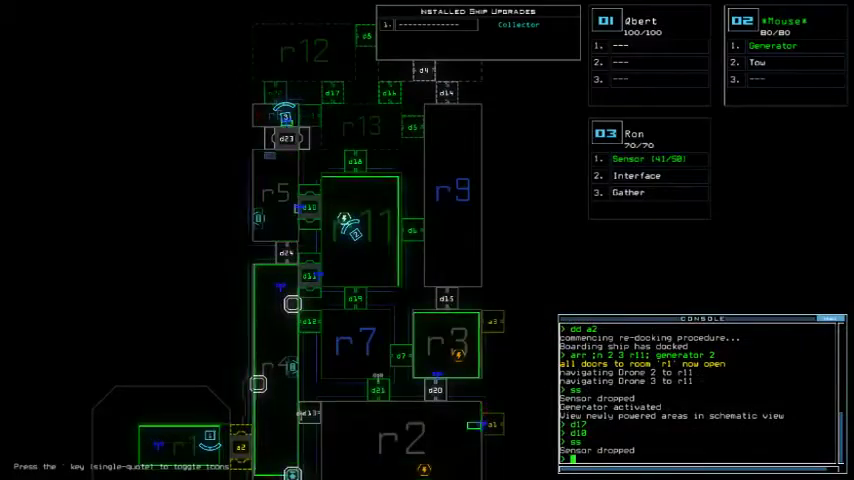
key("space")
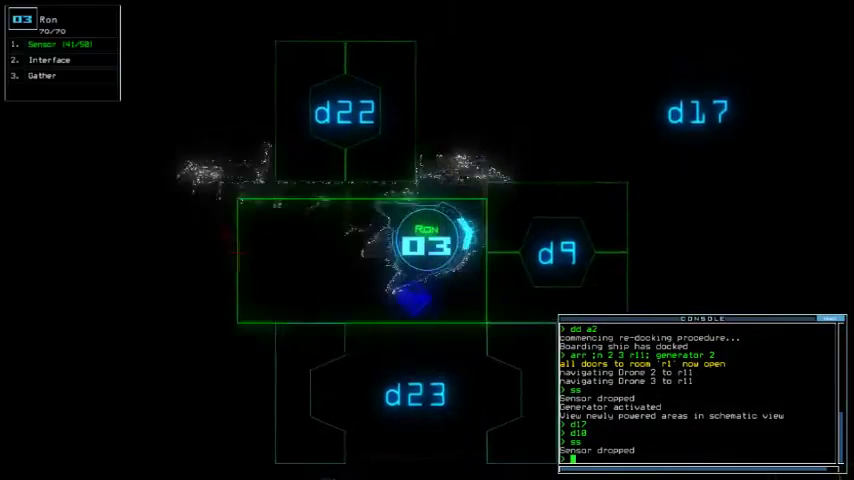
type("d9")
Step: Open door d9 and check the elapsed mission time
key("Return")
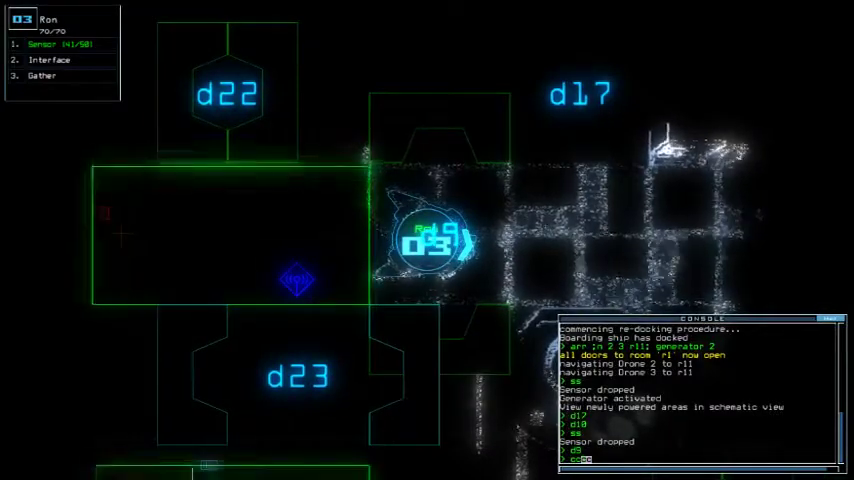
type("te")
key("Return")
key("space")
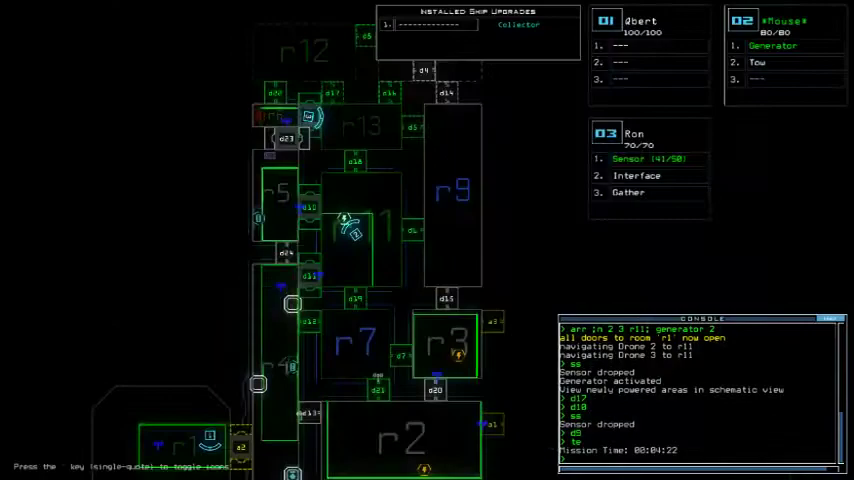
key("space")
type("ss")
Step: Drop a sensor and gather fuel with drone 03, reaching 1 P-Fuel
key("Return")
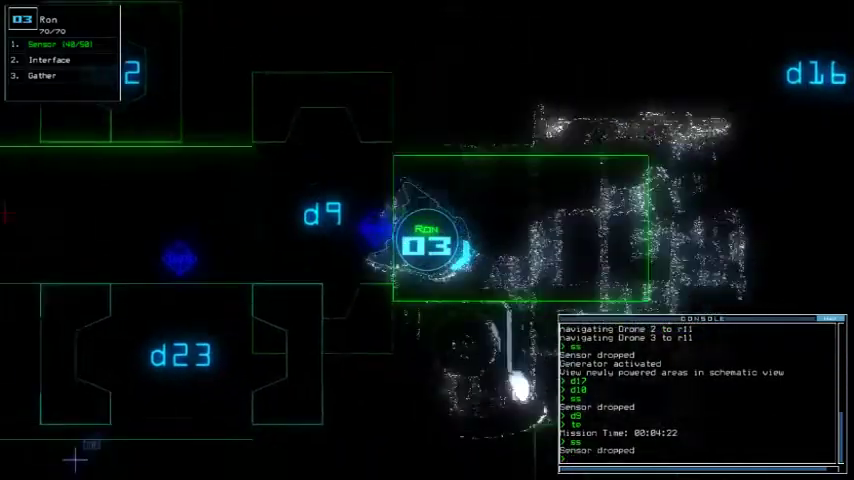
type("g")
key("Return")
key("space")
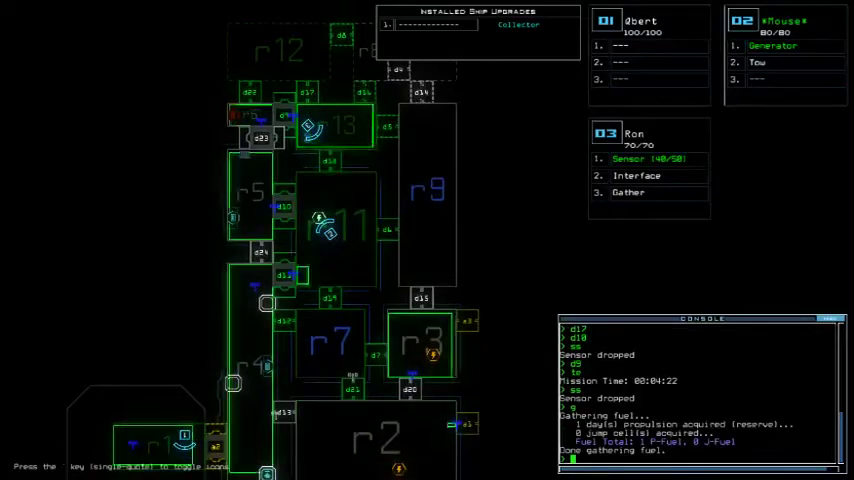
key("space")
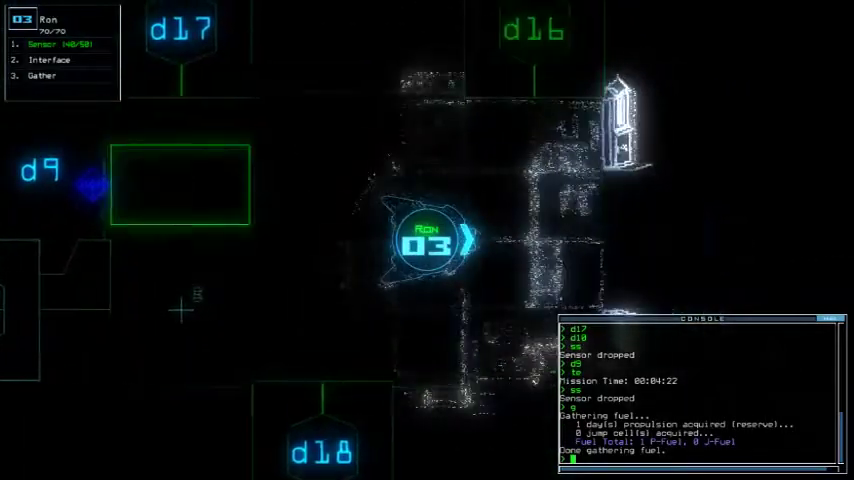
type("nav")
Step: Toggle the ship defenses on and off with df, then disable the interface
key("Return")
type("df")
key("Return")
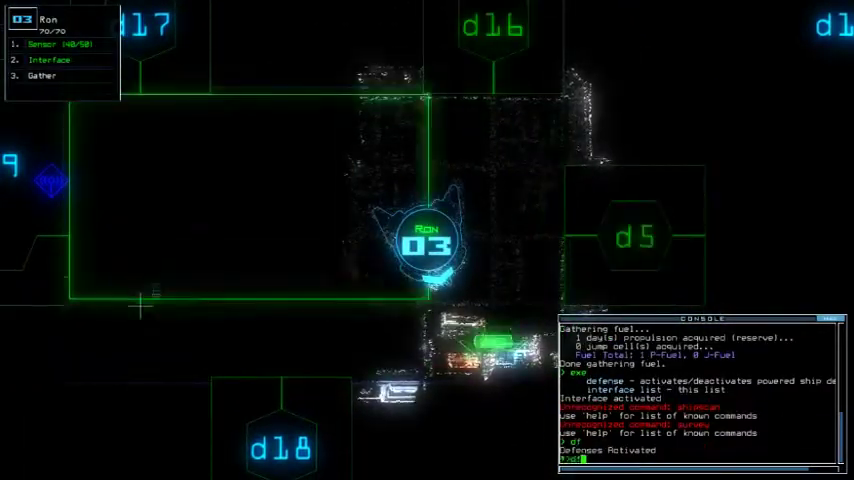
key("Return")
key("space")
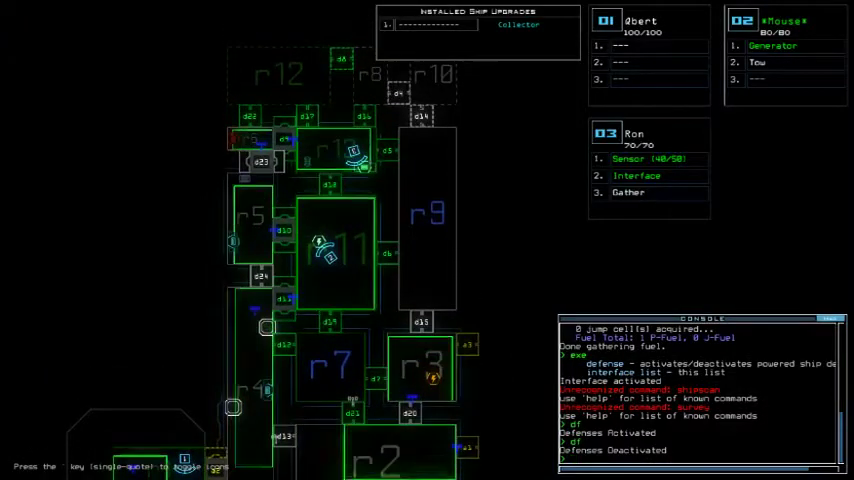
type("3")
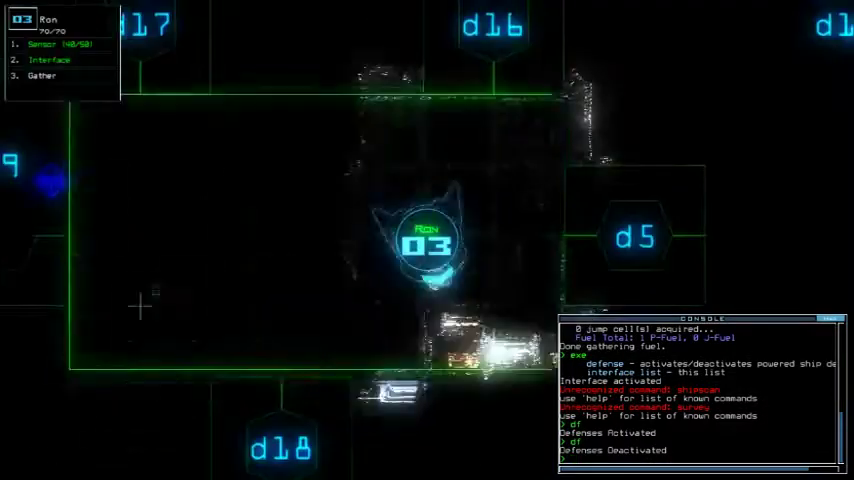
type("interface")
key("Return")
type("d17")
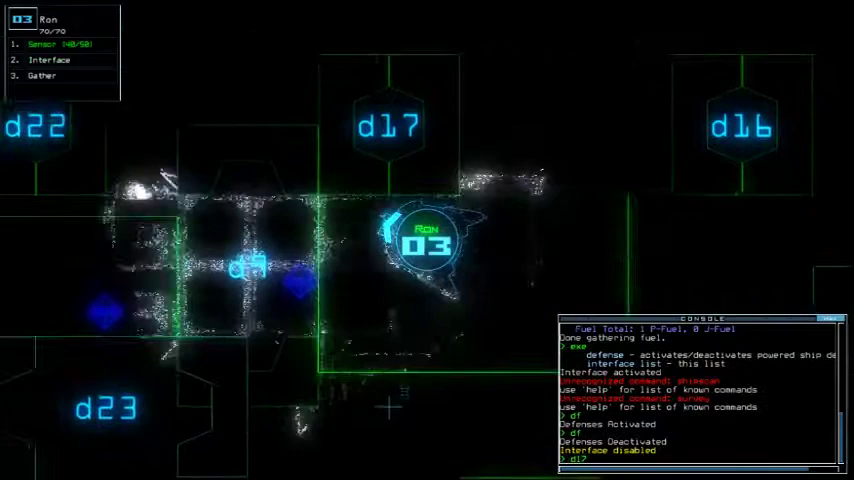
Step: Send drone 03 through door d17, drop a sensor and gather the scrap
key("Return")
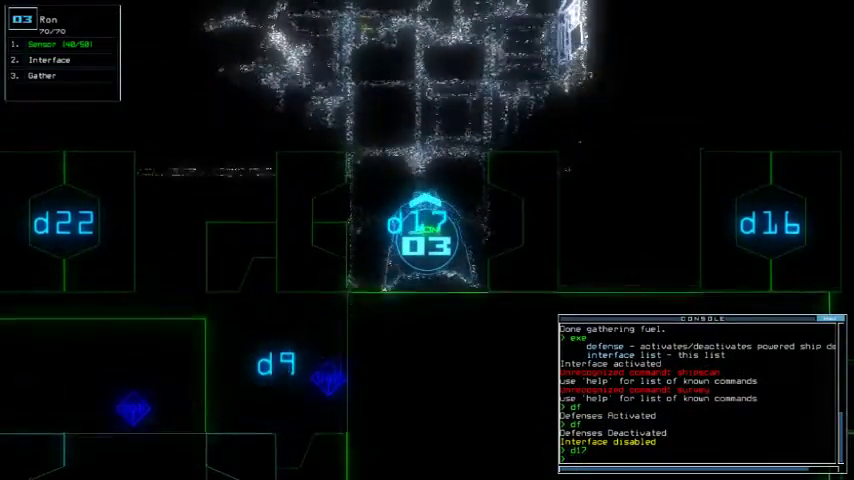
type("gs")
key("Return")
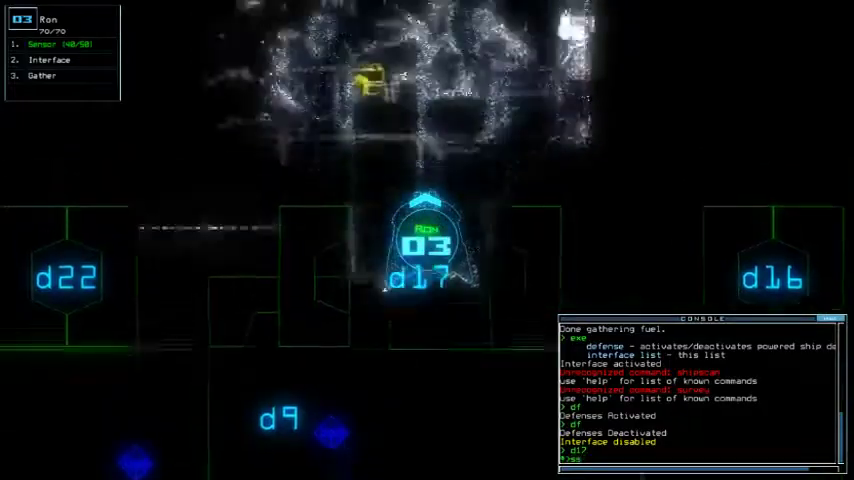
type("g")
key("Return")
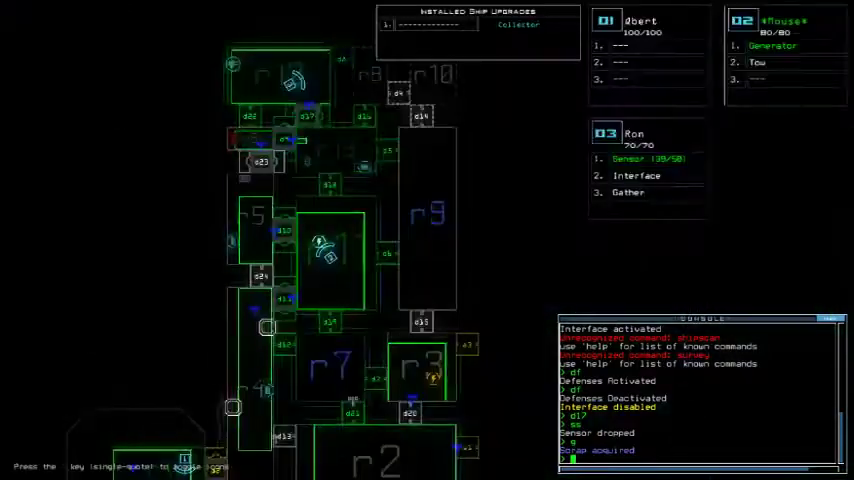
type("d8")
Step: Send drone 03 through door d8, close surrounding doors, and move the console to the top
key("Return")
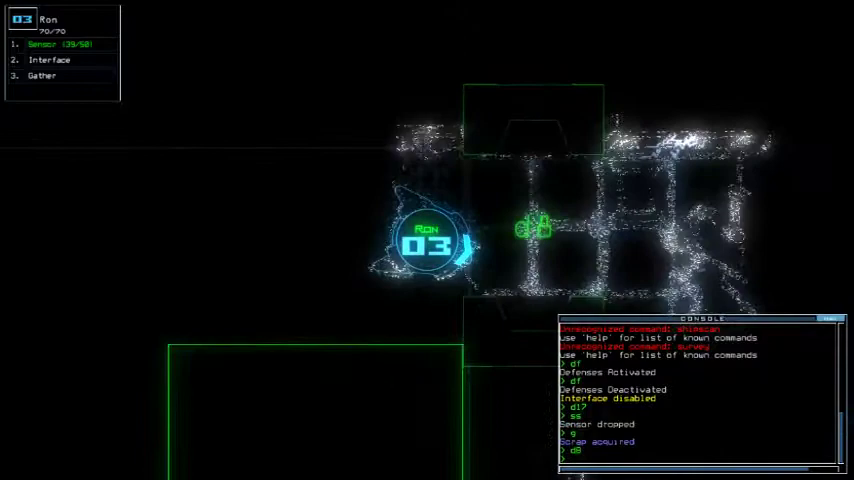
key("Return")
type("cccc")
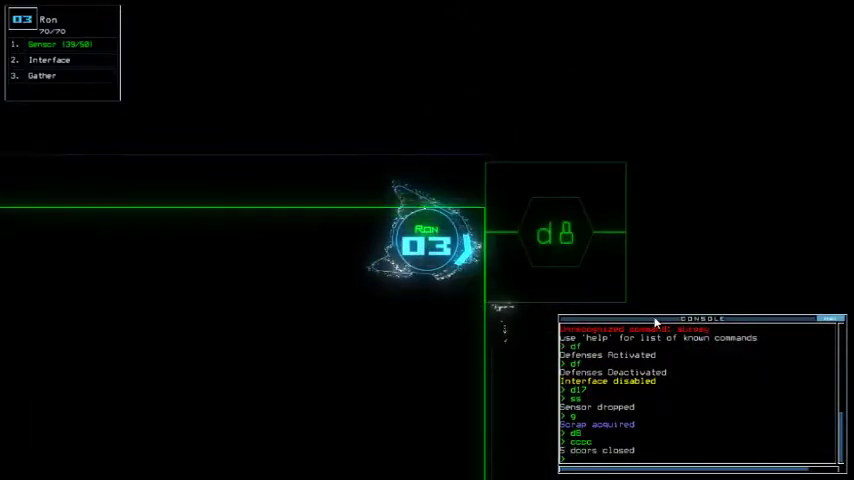
left_click_drag(700, 319, 690, 47)
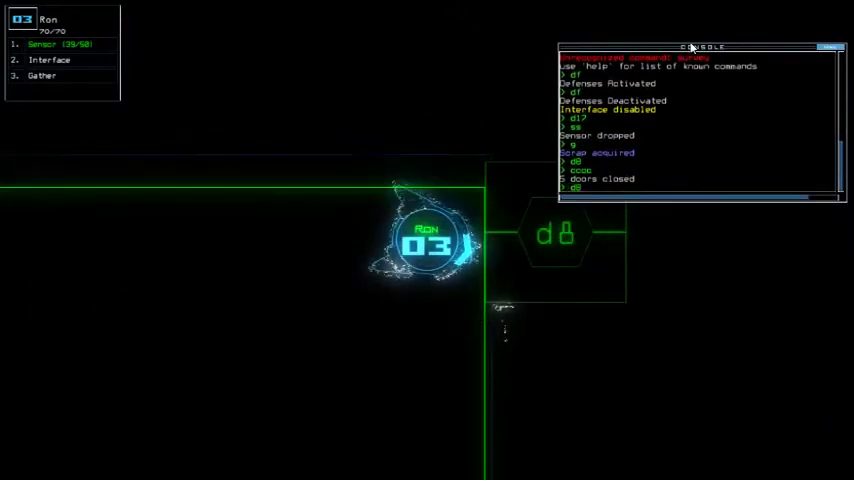
key("Right")
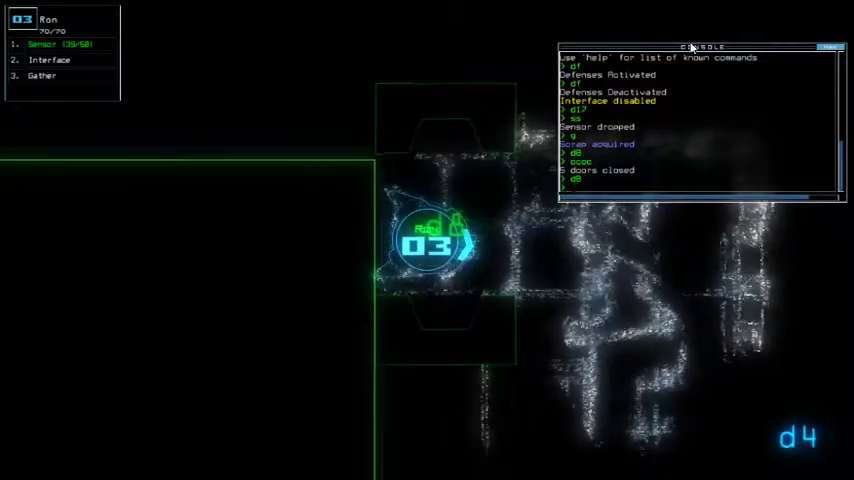
type("te")
Step: Check the mission time (5:02), drop a sensor, and bring drone 03 back through d8
key("Return")
type("ss")
key("Return")
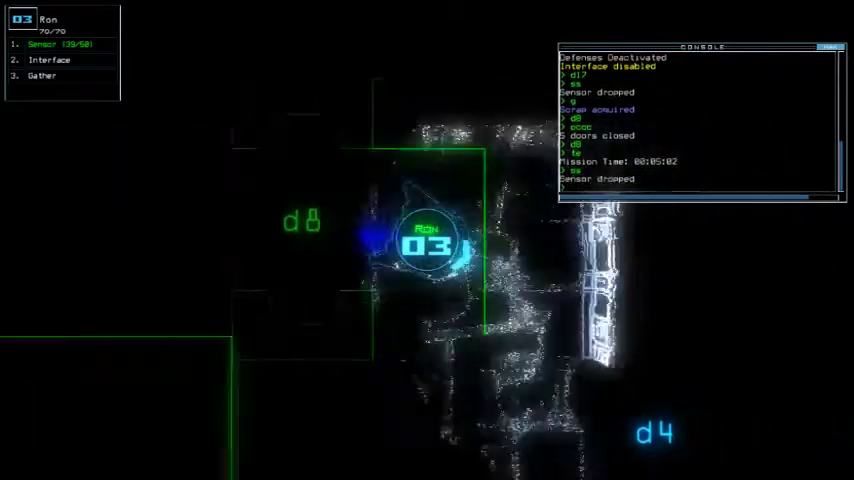
key("Tab")
key("Tab")
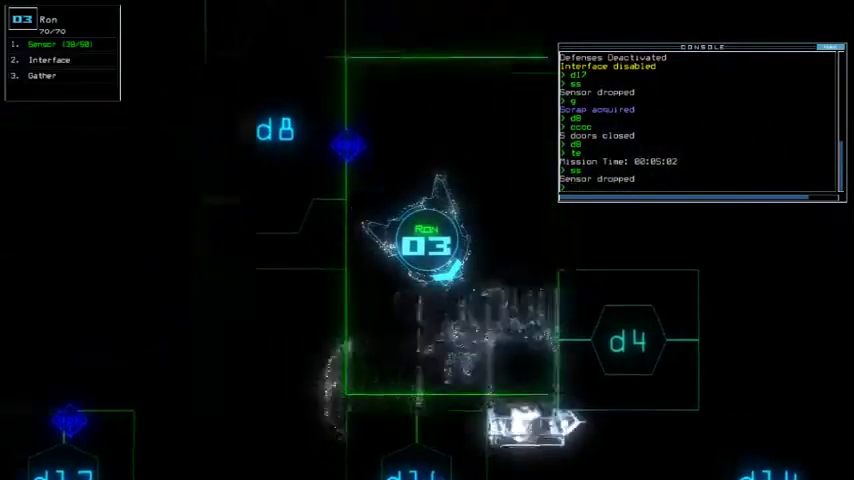
key("Up")
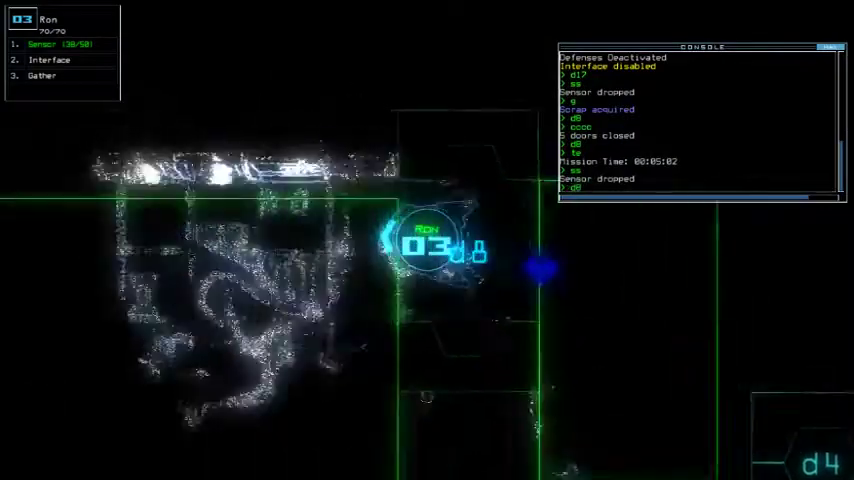
type("d1")
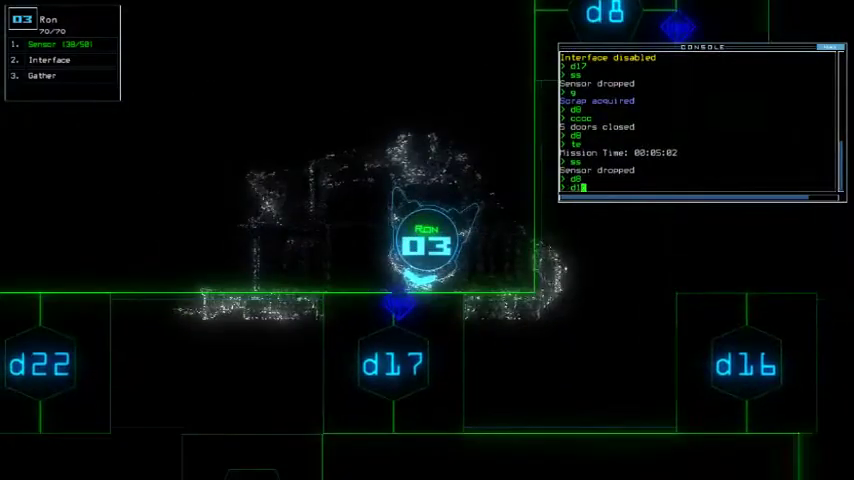
type("7")
Step: Move drone 03 through doors d17 and d18, close the nearby door, and head for d5
key("Return")
key("Down")
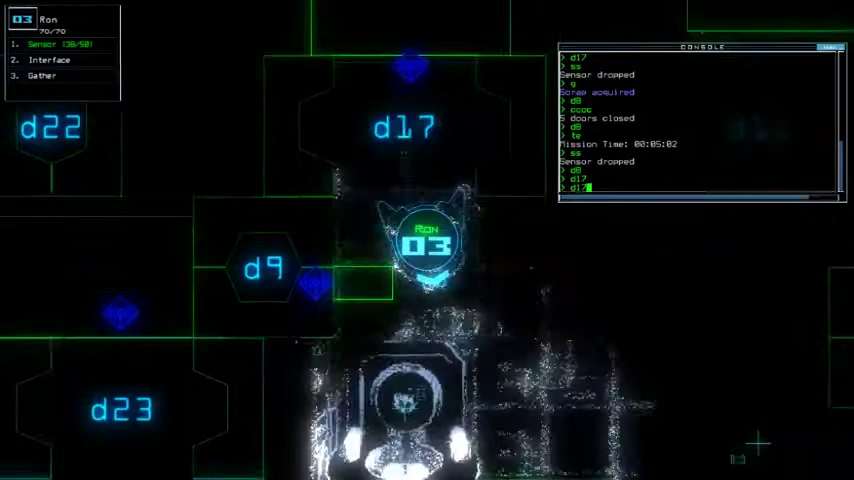
key("space")
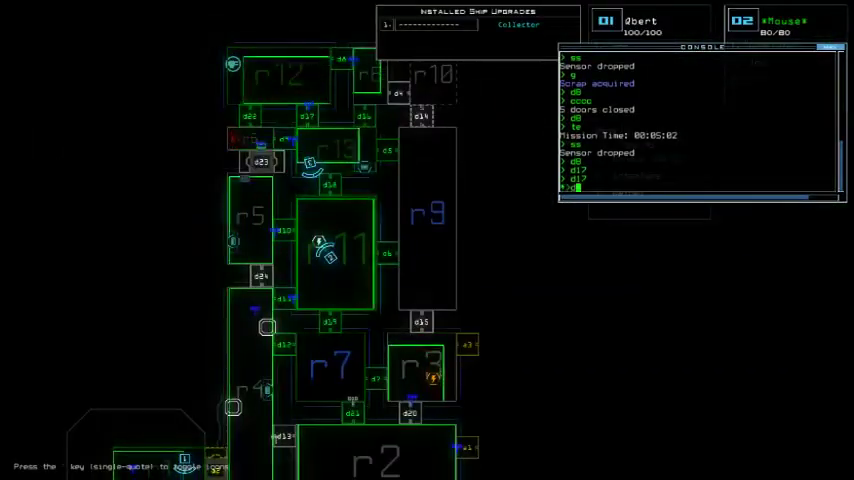
key("space")
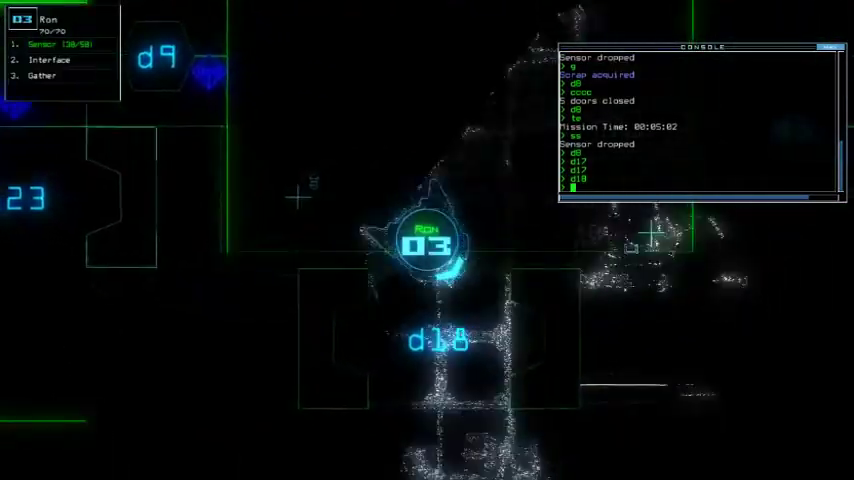
type("cccc")
key("Return")
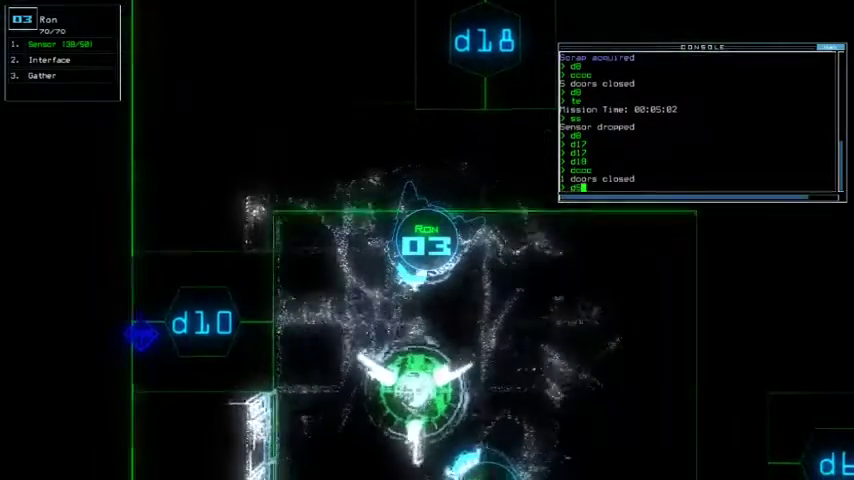
key("space")
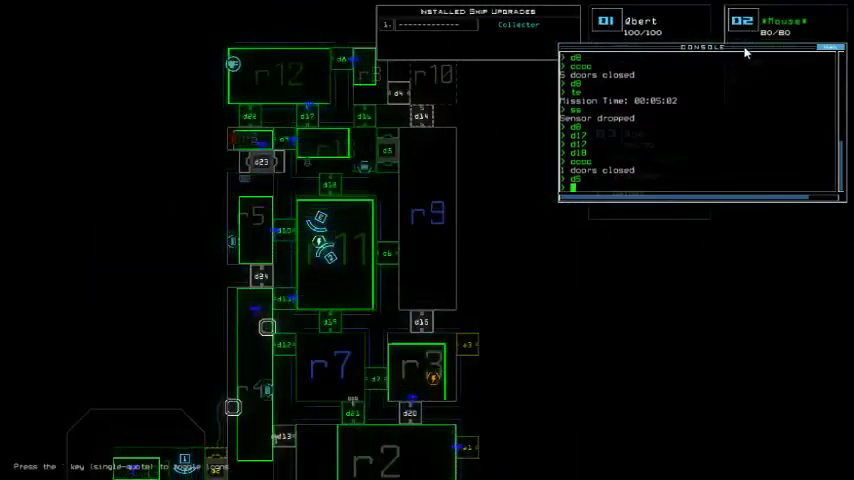
Step: Move the console back down, then drop a sensor and gather scrap with drone 03
left_click_drag(745, 52, 745, 323)
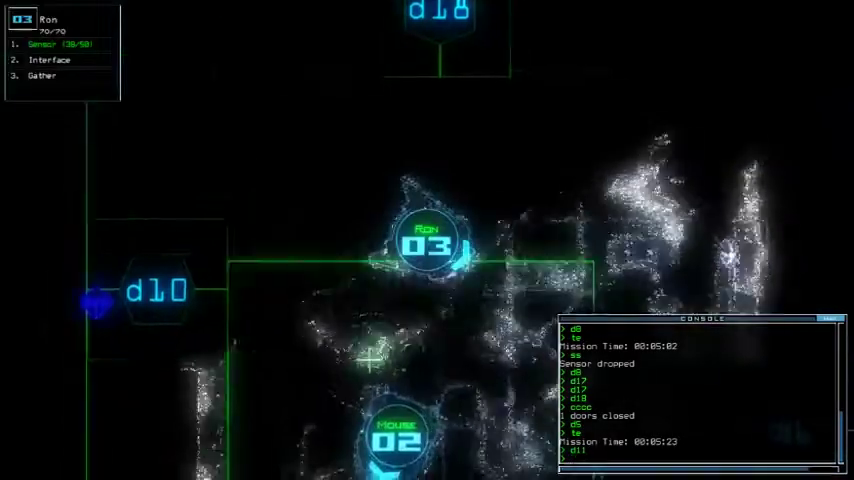
type("te")
key("Return")
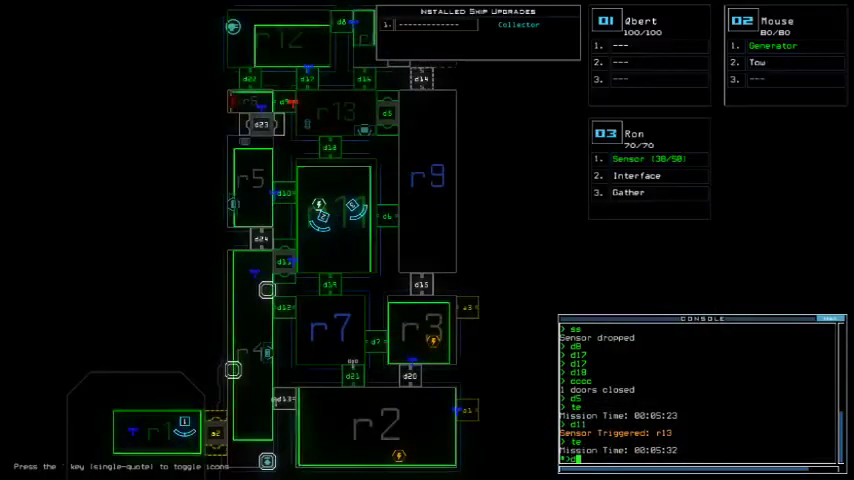
key("3")
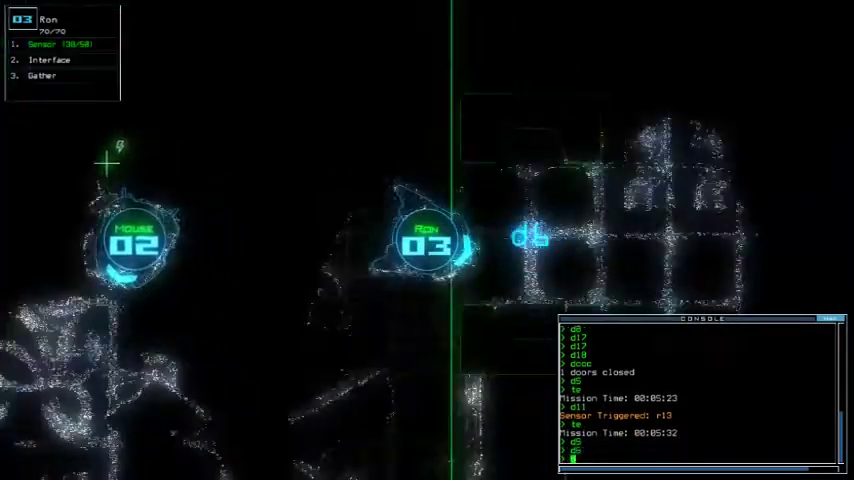
type("ss")
key("Return")
type("g")
key("Return")
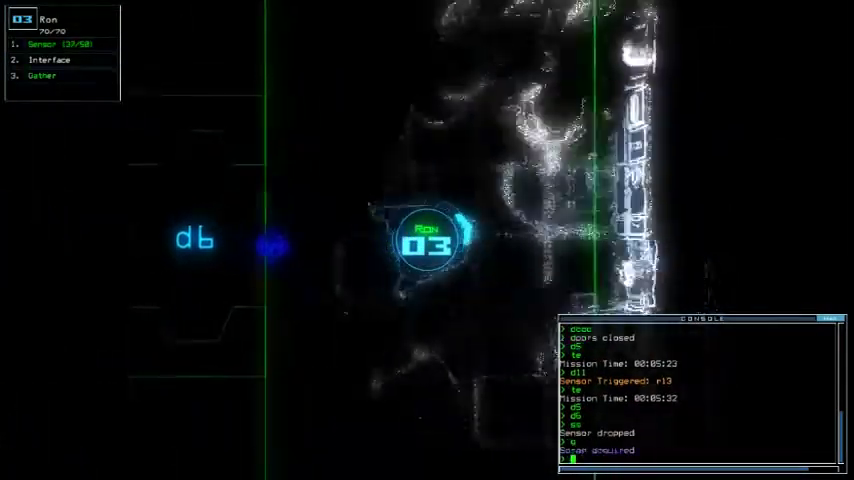
type("te")
Step: Gather two more loads of scrap in the next room, checking the mission time
key("Return")
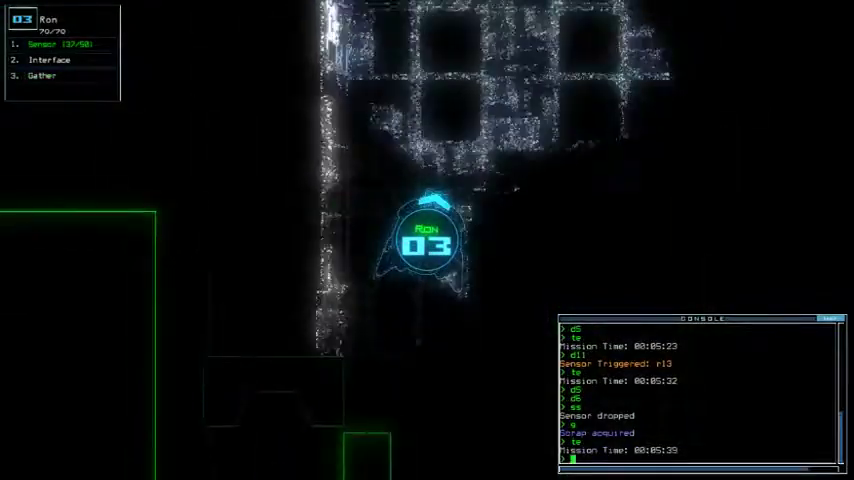
type("g")
key("Return")
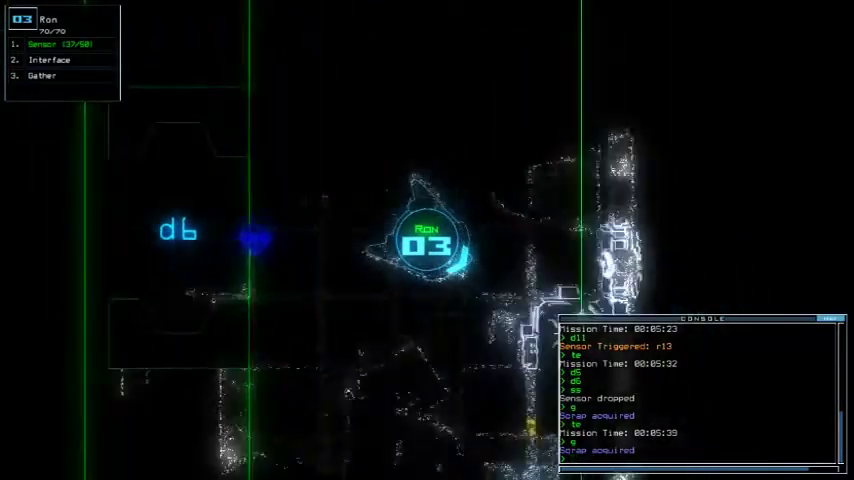
type("g")
key("Return")
type("te")
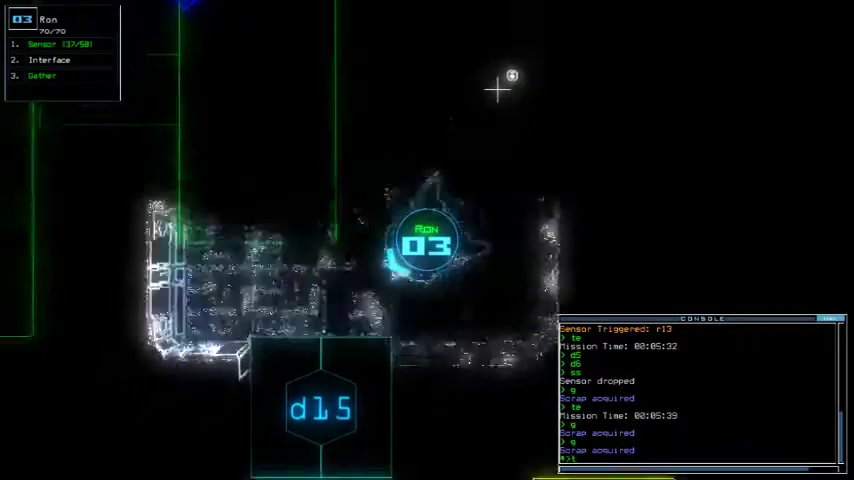
key("Return")
Step: Check the mission time, then activate the generator with g and close two doors with cccc
key("space")
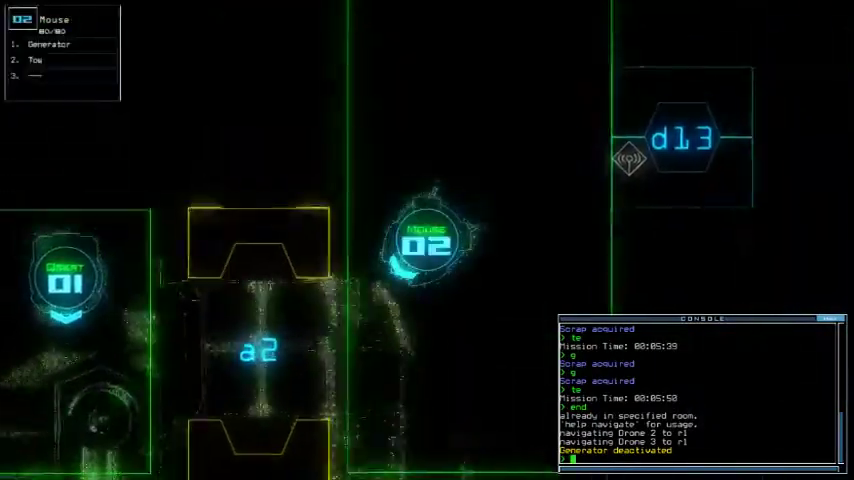
type("rete")
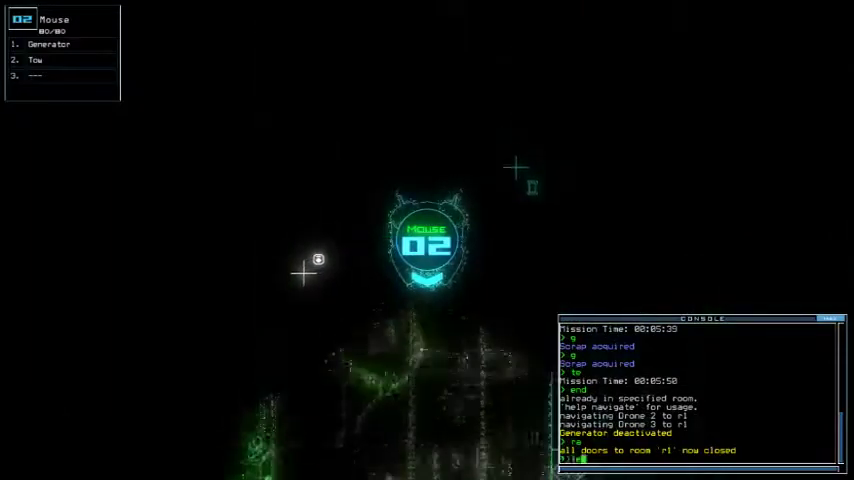
key("Return")
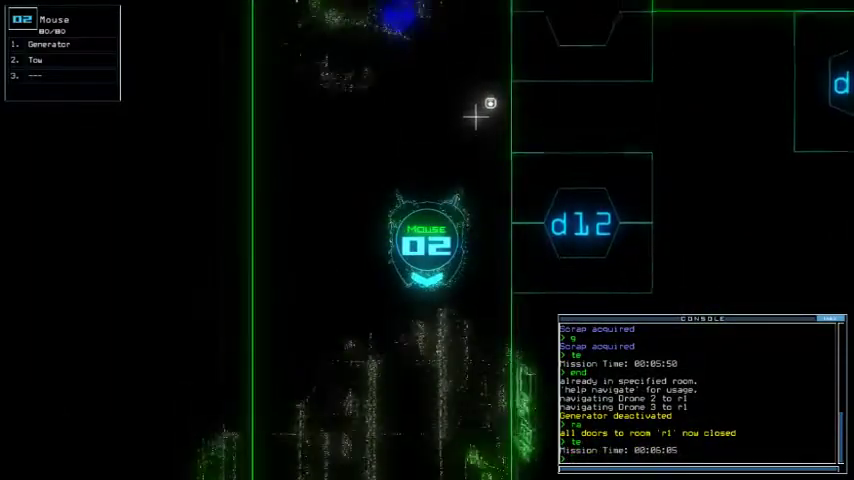
key("space")
type("s")
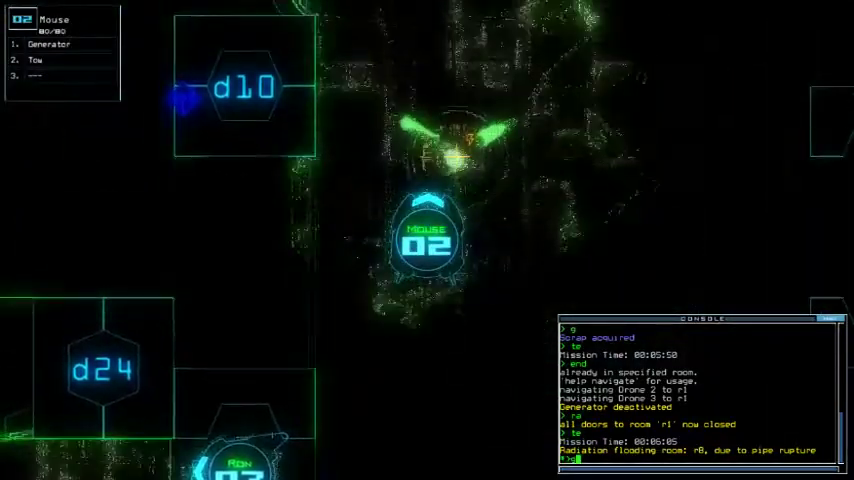
type("g")
key("Return")
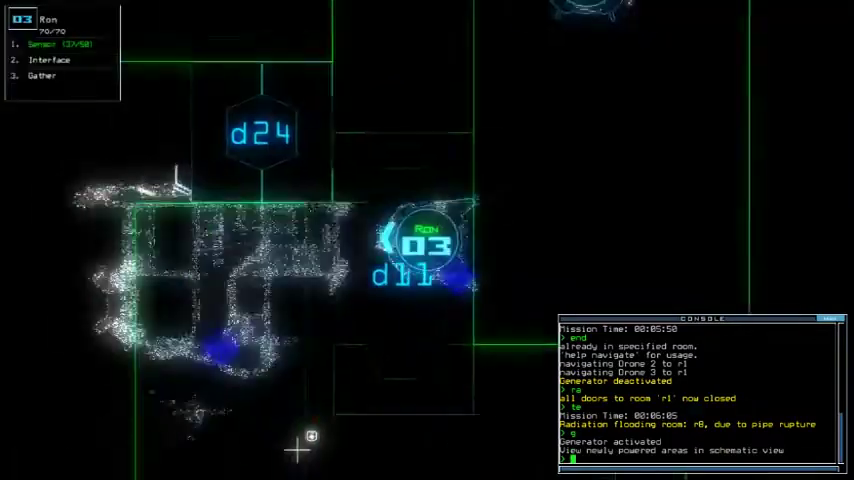
type("d24")
key("Return")
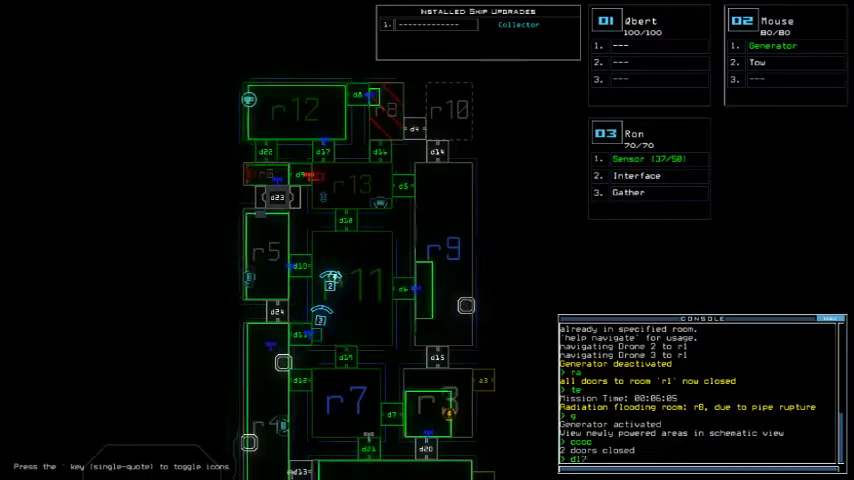
Step: Open doors d17 and d18 and drive drone 3 through them
key("Return")
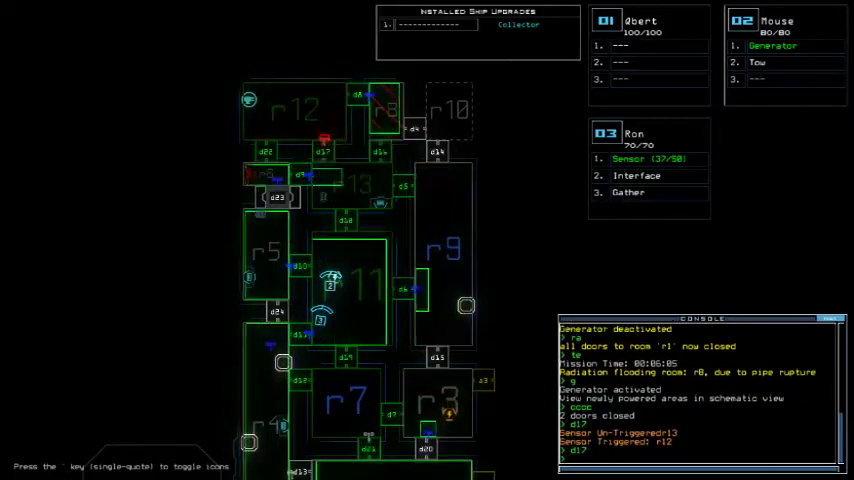
key("Tab")
key("Up")
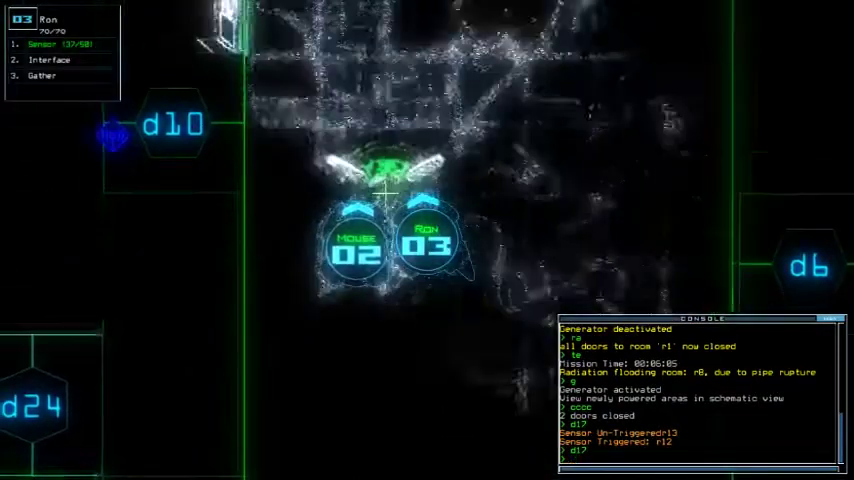
type("d18")
key("Return")
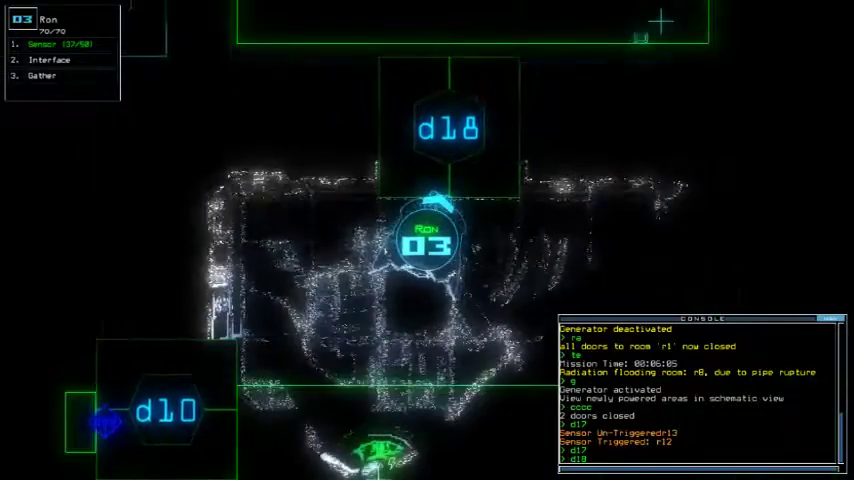
key("Up")
type("da")
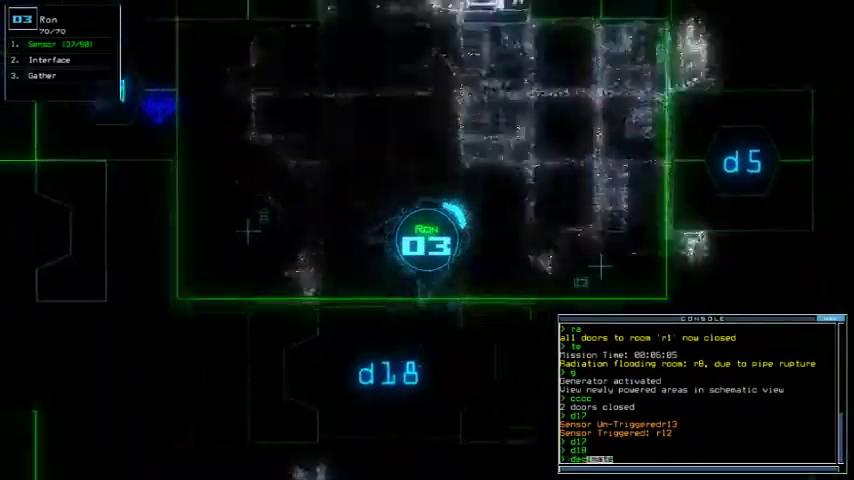
Step: Turn on defenses to kill the enemy in r12, then switch them off with df
key("Return")
type("df")
key("Return")
key("Tab")
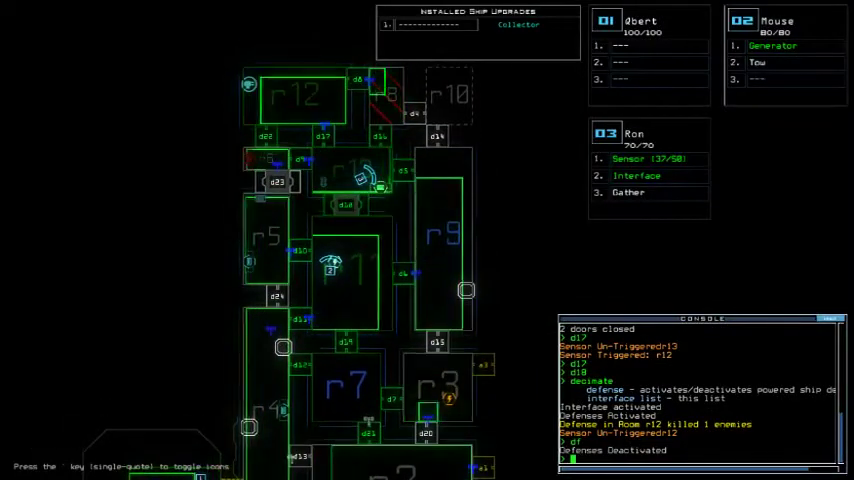
Step: Switch to drone 3's camera view and drop a sensor
key("3")
key("Up")
key("Up")
key("Up")
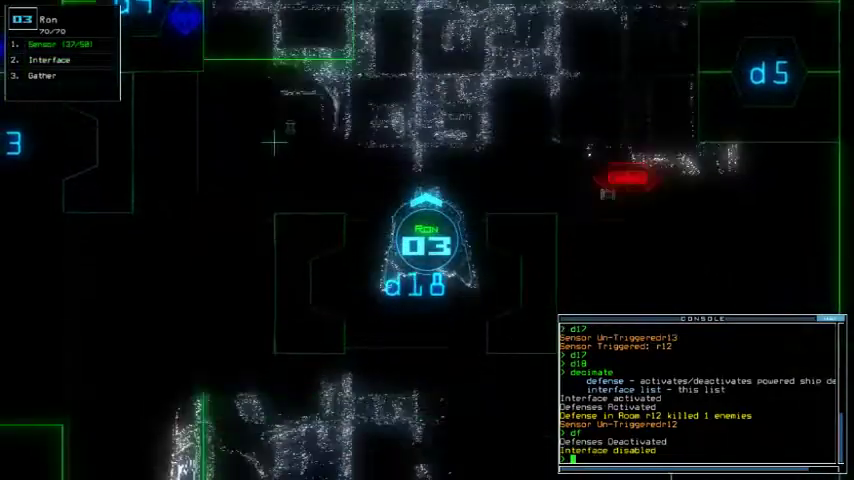
key("space")
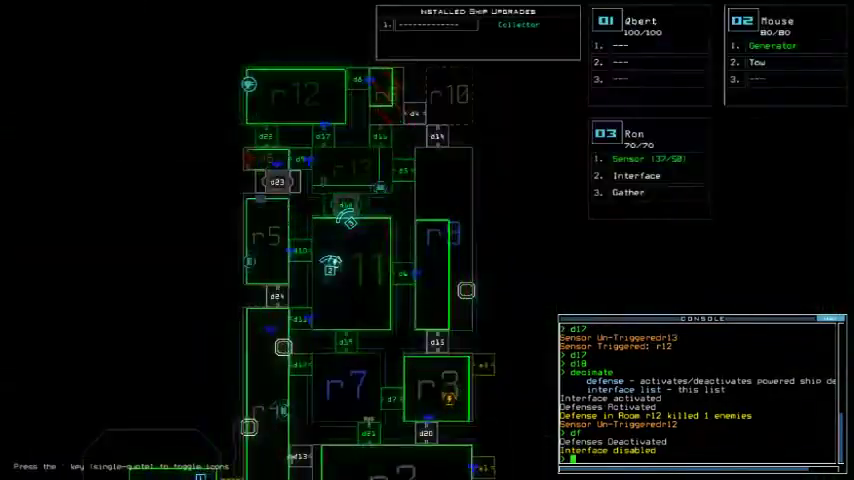
key("space")
key("Up")
key("Up")
key("Up")
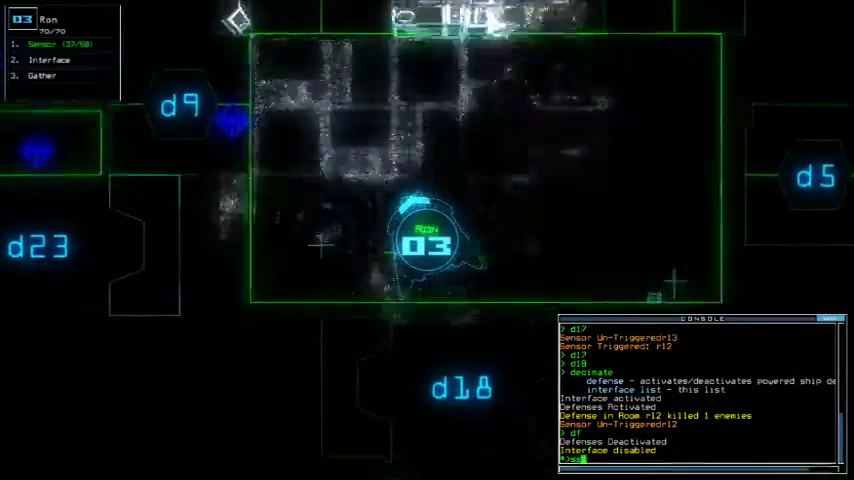
key("Return")
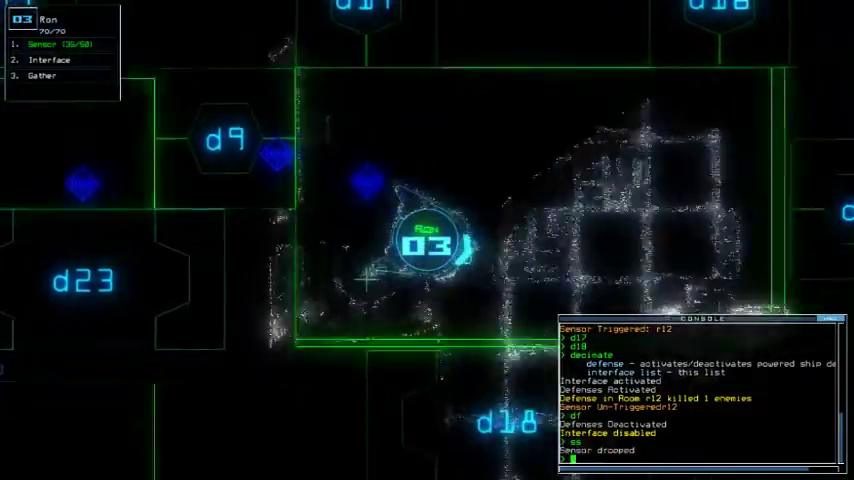
Step: Drive drone 3 back past door d18 and drone 2, then open door d11
key("Down")
key("Down")
key("Down")
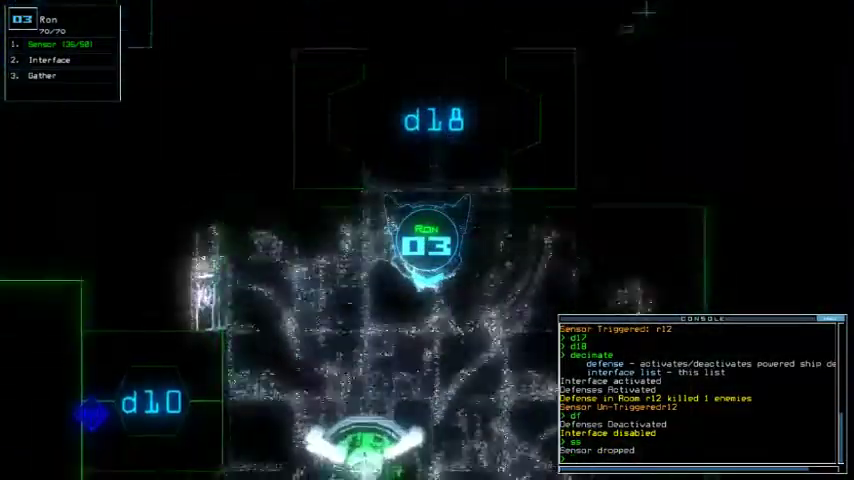
key("Down")
key("Down")
key("Down")
key("Down")
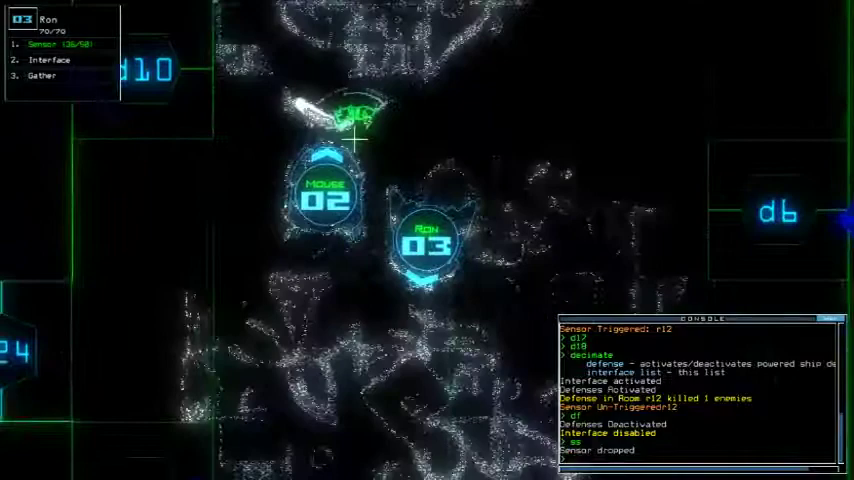
key("Down")
key("Down")
key("Down")
type("d1")
key("Return")
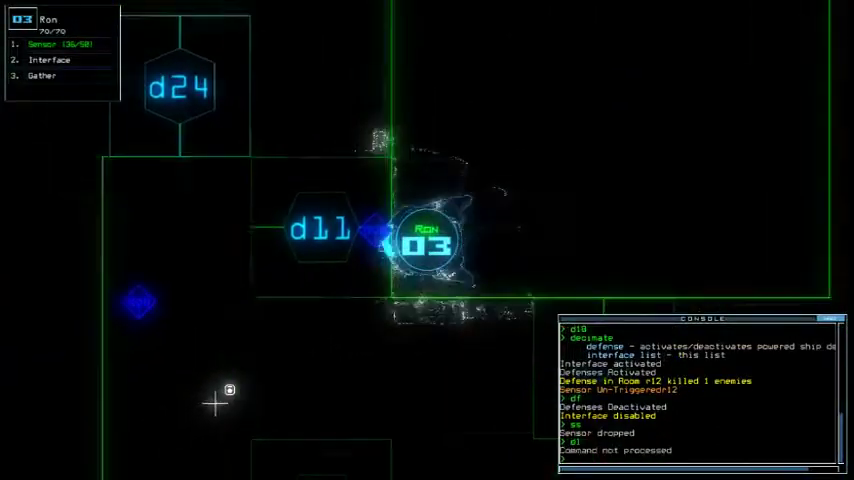
type("d11")
key("Return")
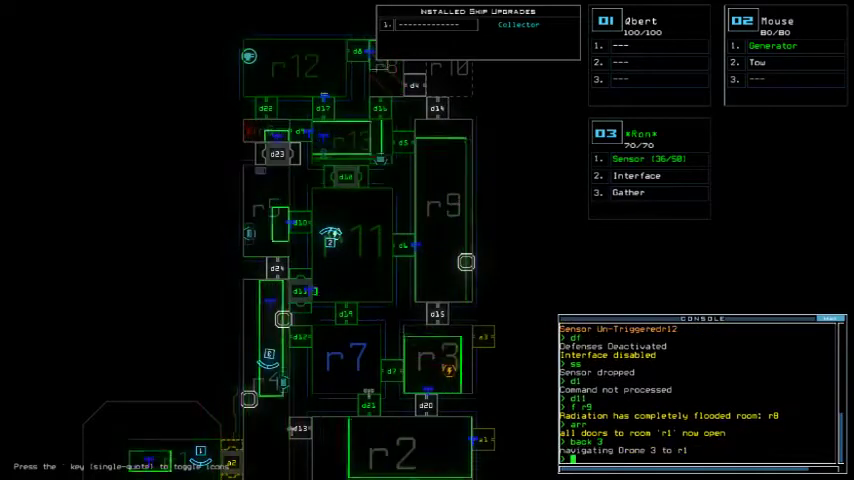
type("d17")
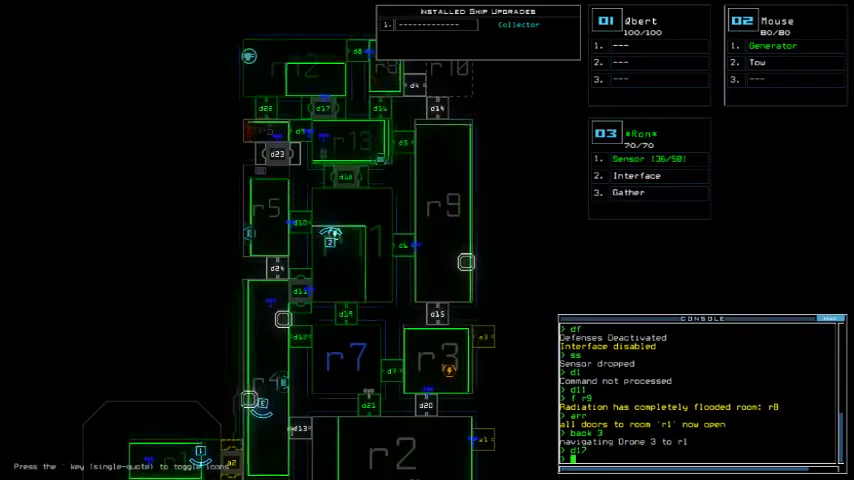
type("dd al")
Step: Toggle door d19 and begin re-docking at airlock a1 with 'dd a1'
key("Return")
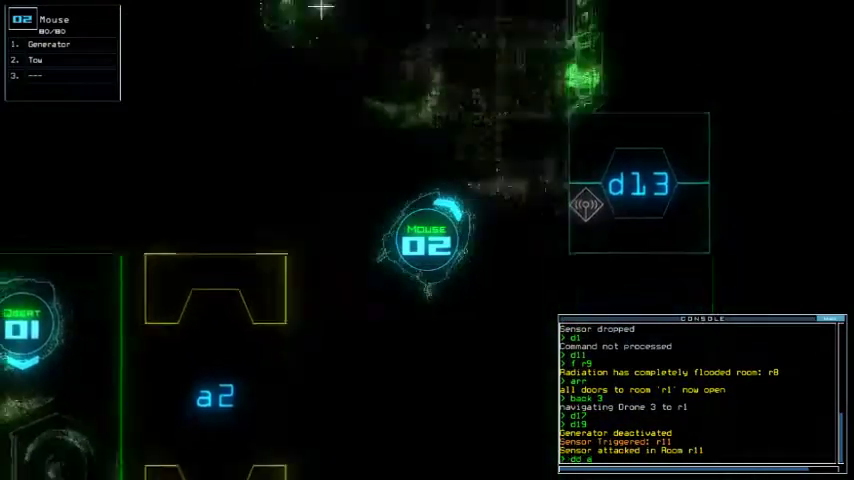
type("d2 a2")
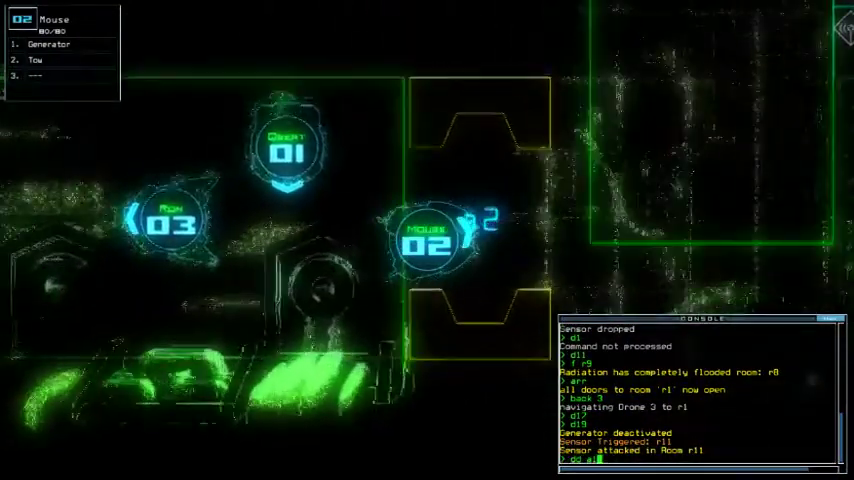
key("Return")
type("ar")
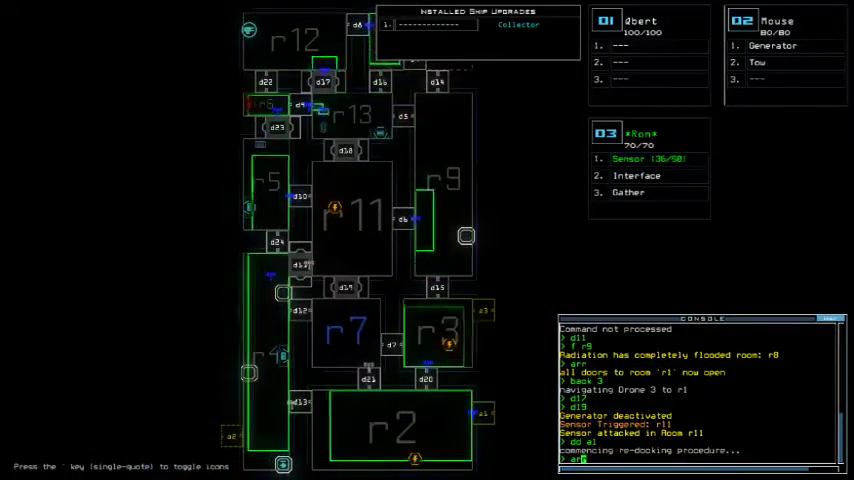
Step: Open all doors to r1 with 'arr', then run 'g;d11' to power the generator and open d11
key("Return")
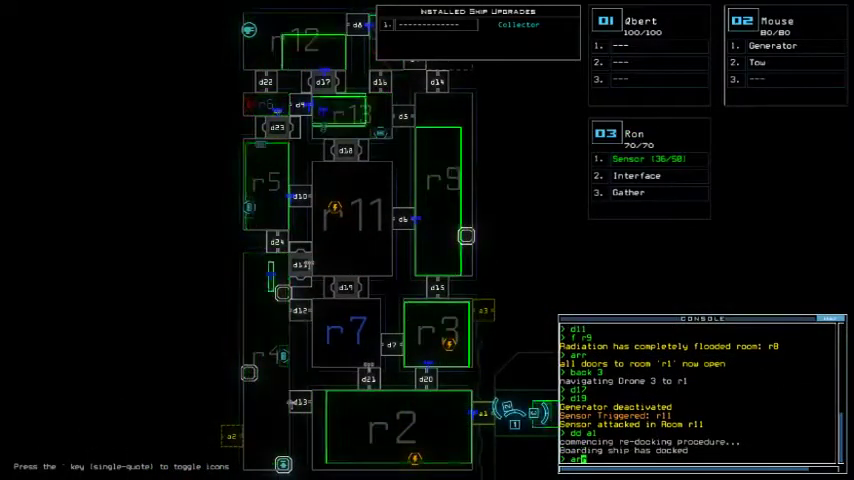
key("space")
type("d1")
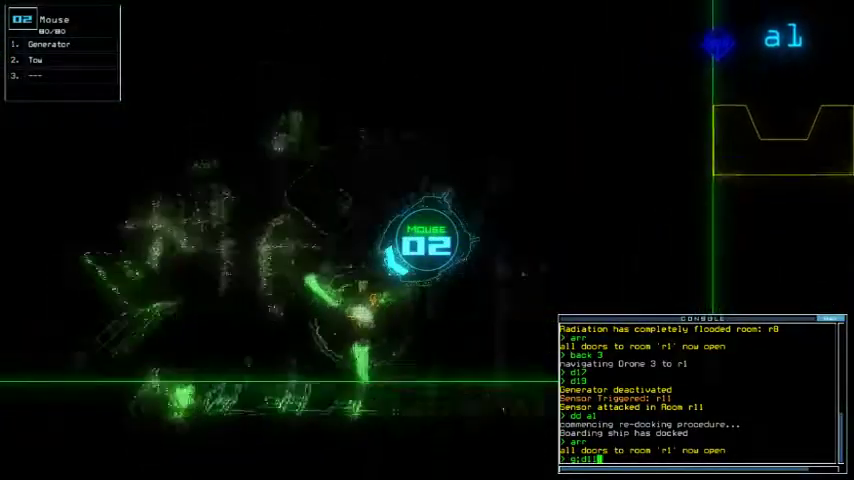
key("Return")
key("space")
type("d21;n 2 3 r11;generator 2")
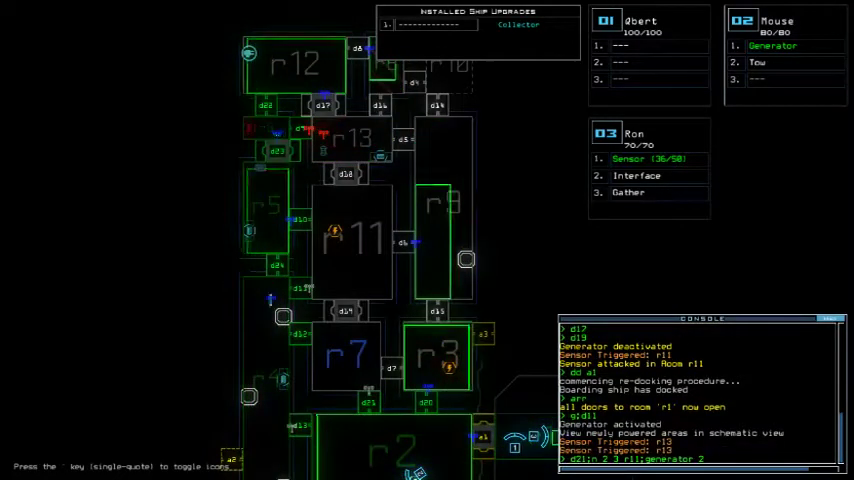
Step: Send drones 2 and 3 to r11, watch drone 3's camera, and close door d18
key("Return")
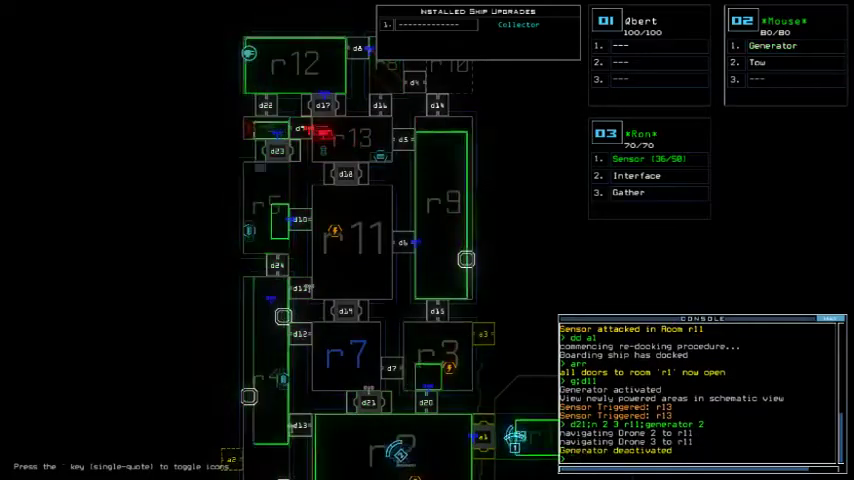
key("3")
type("ss")
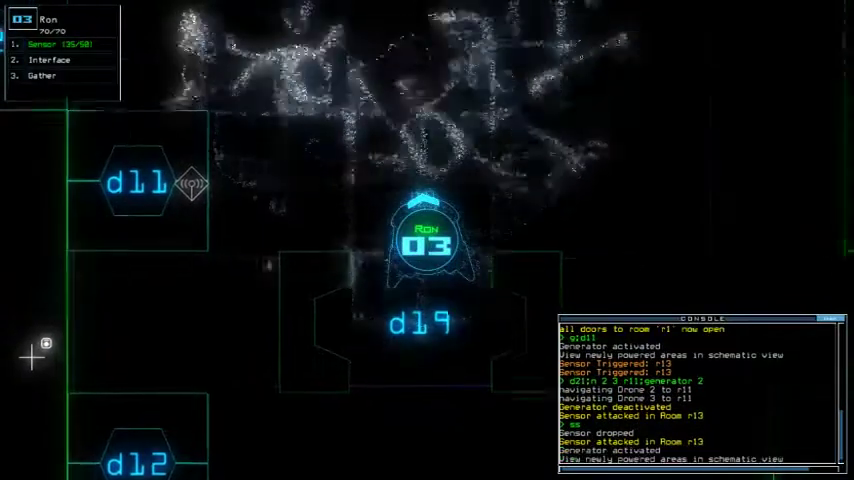
key("space")
type("d19")
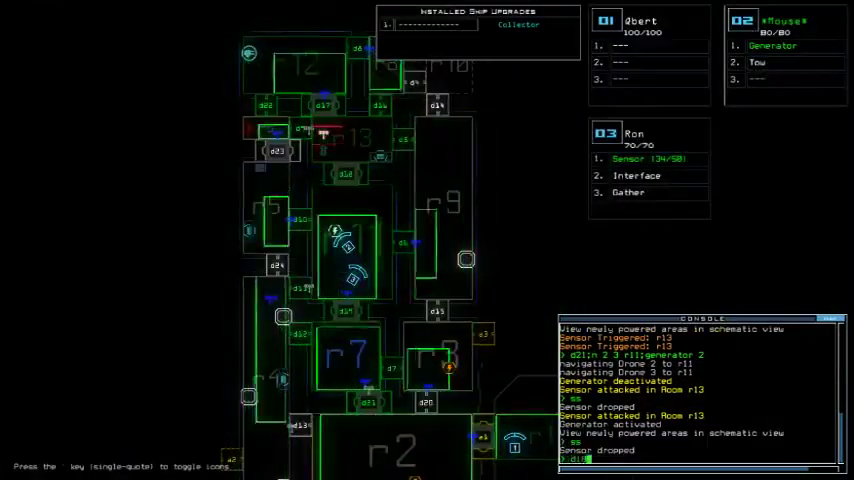
key("Return")
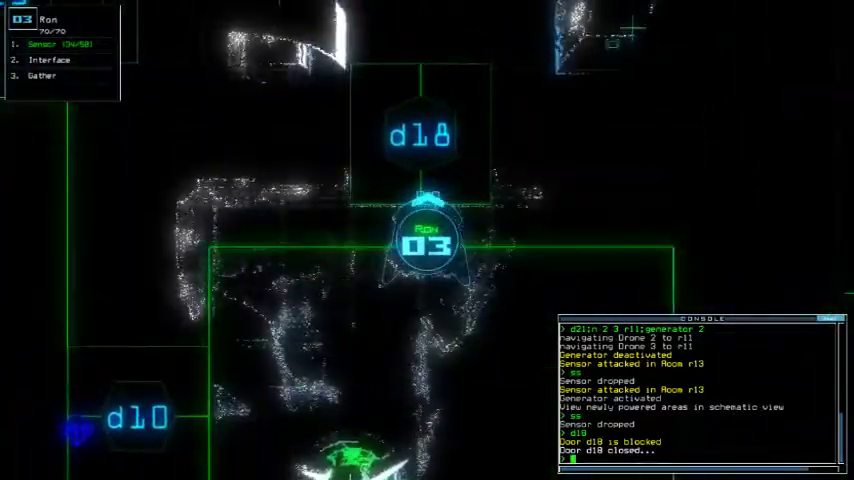
key("space")
type("d18")
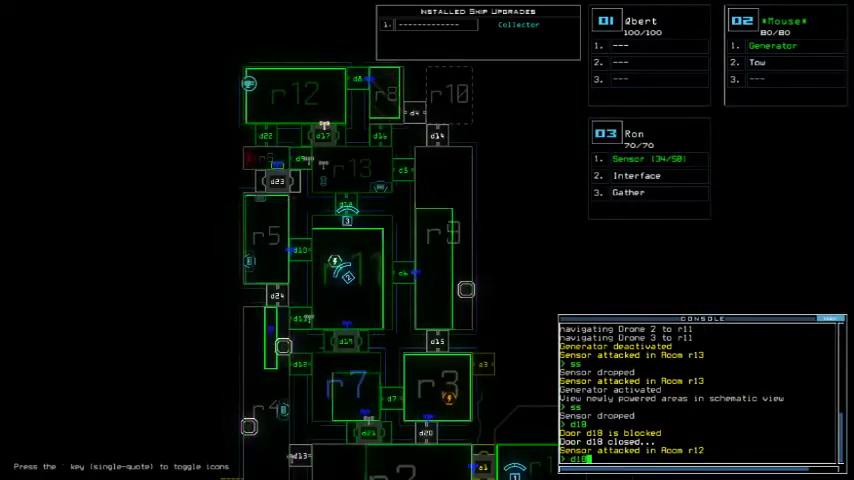
Step: Drop drone 3's sensor and close four doors with one cccc command
key("space")
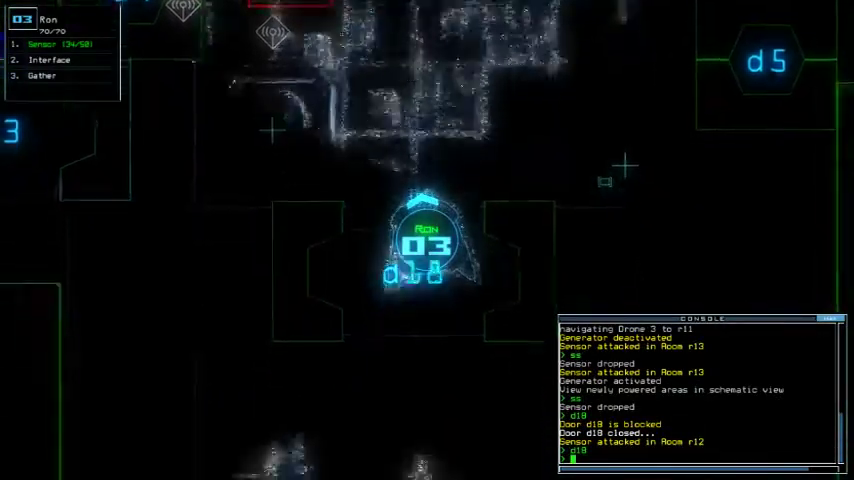
key("Return")
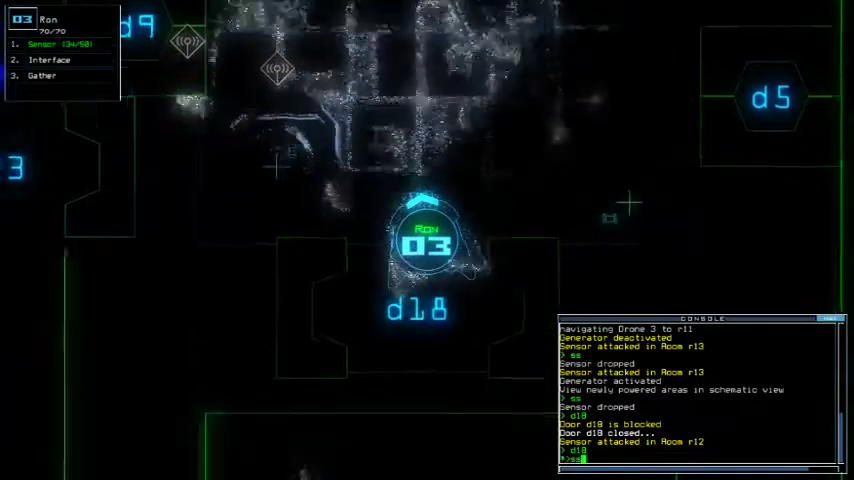
type("ss")
key("Return")
type("cccc")
key("Return")
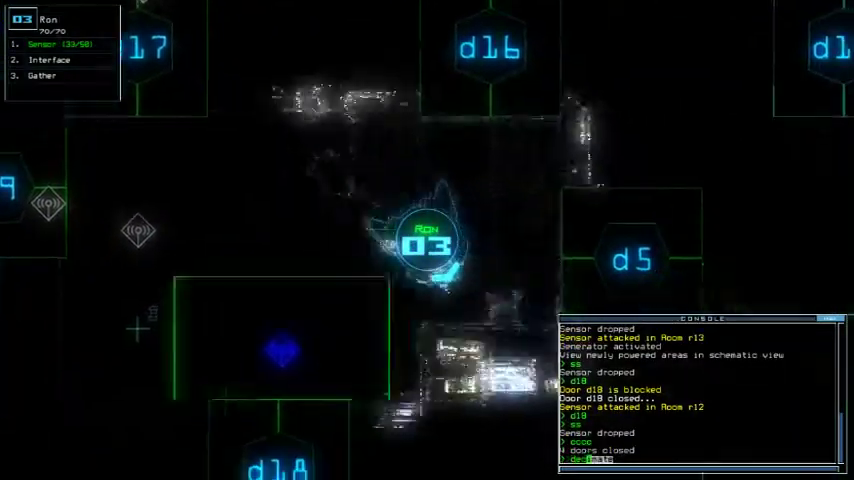
type("interface")
Step: Turn on the ship defenses to kill the enemy in r12, then disable them
key("Return")
type("defense")
key("Return")
type("defense")
key("Return")
type("exit")
key("Return")
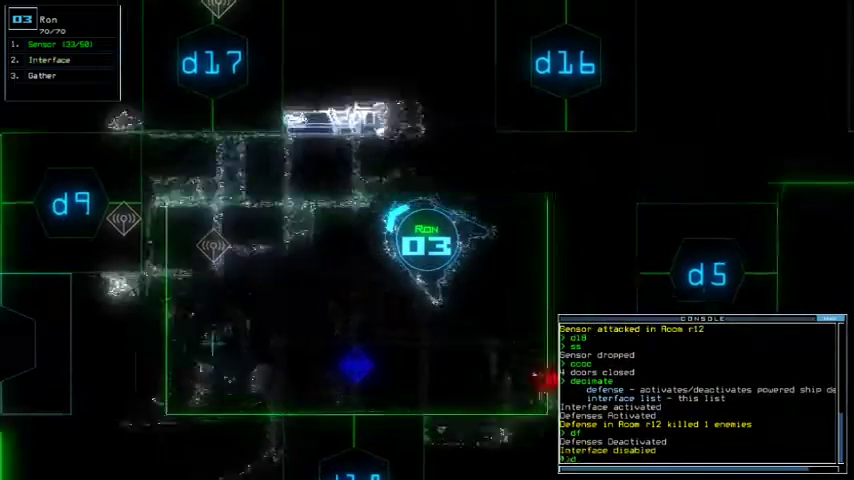
type("d17w")
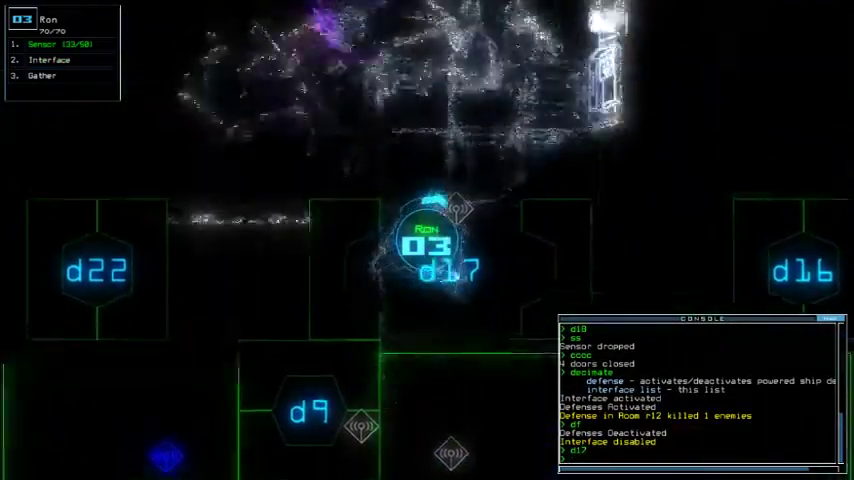
Step: Gather three scrap near door d17 and move drone 3 away from it
key("Return")
type("g")
key("Return")
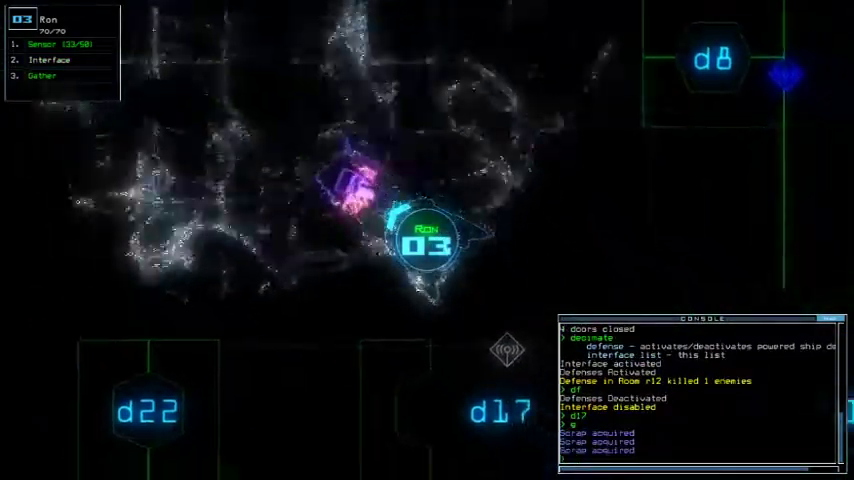
key("Down")
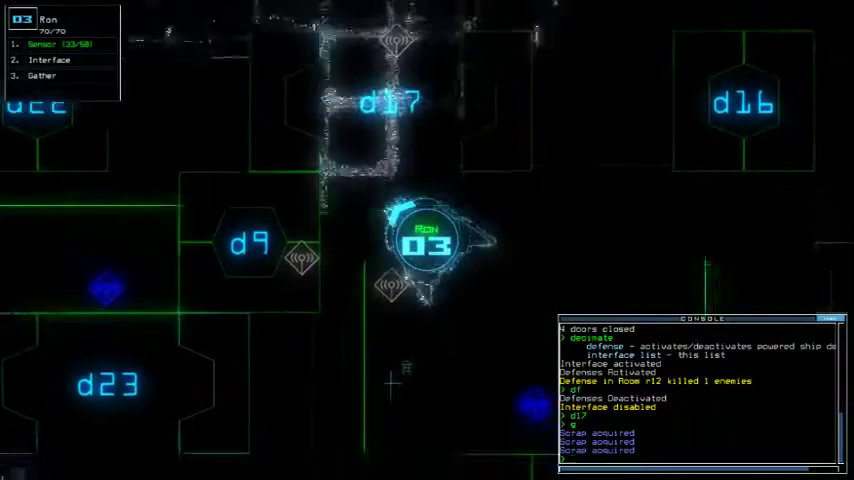
key("space")
type("d19 d")
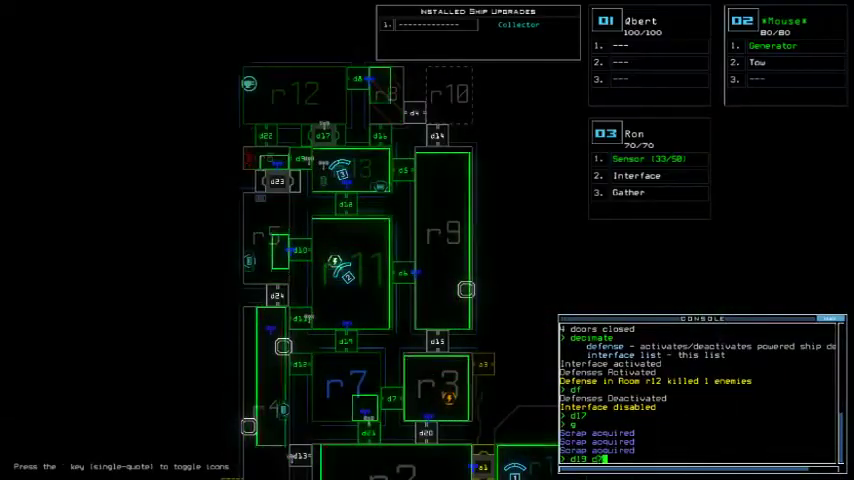
Step: Move drone 2 through doors d19 and d7, then reactivate its generator
key("Return")
key("2")
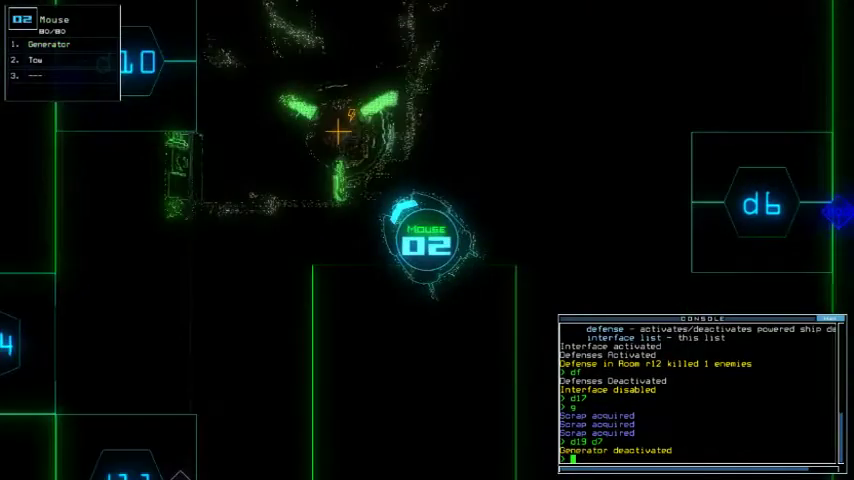
key("Up")
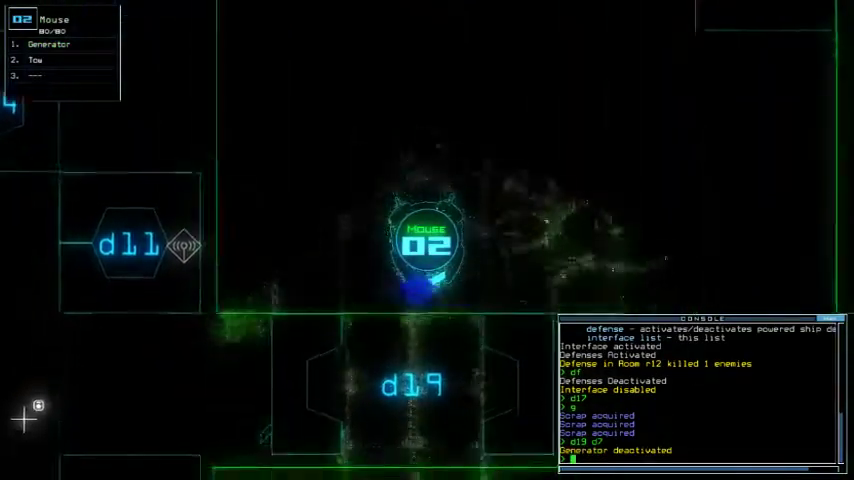
key("Down")
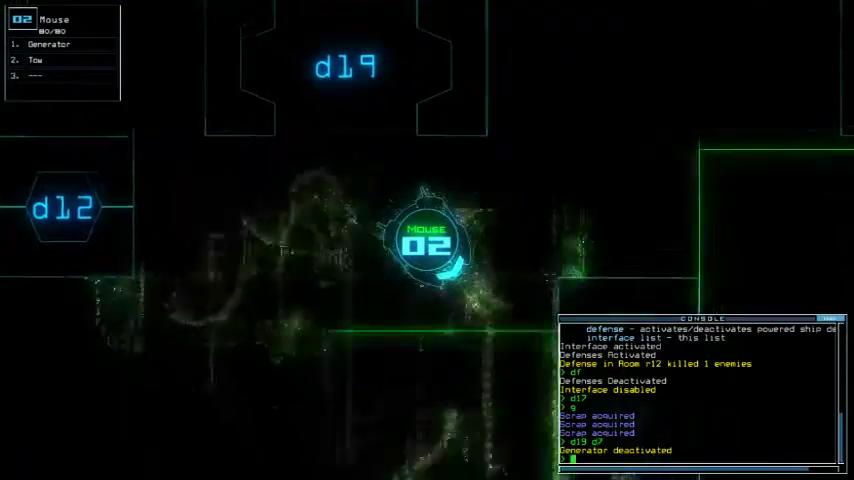
key("Down")
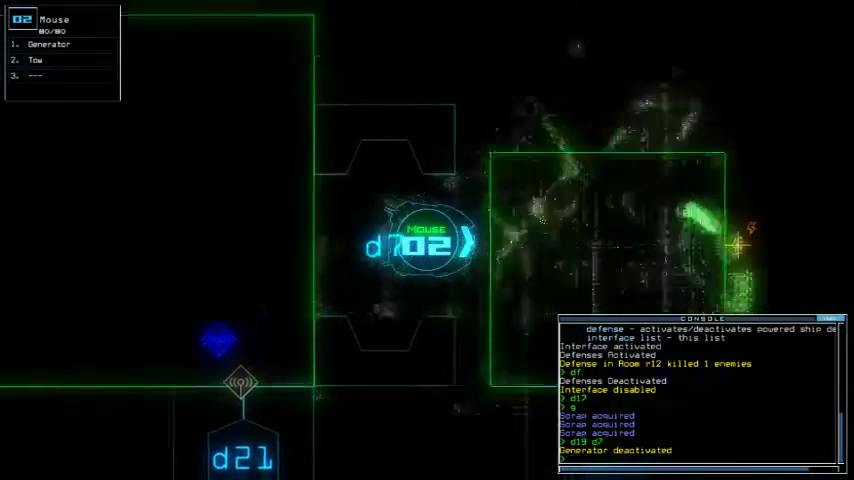
key("space")
key("Return")
type("g")
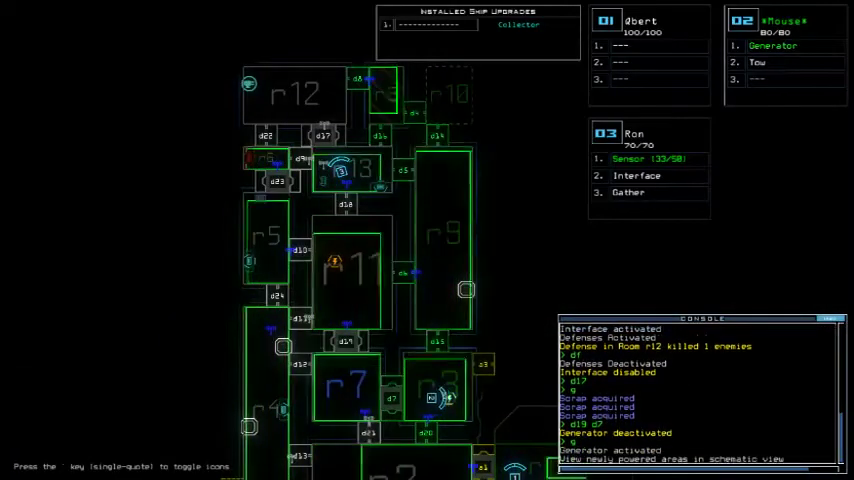
type("d14")
Step: Open door d14 and check the elapsed mission time of 10:00
key("Return")
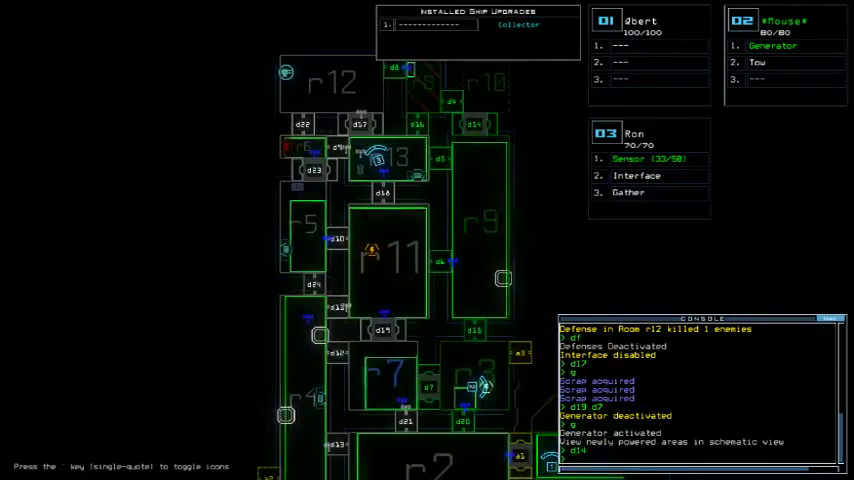
key("space")
type("te")
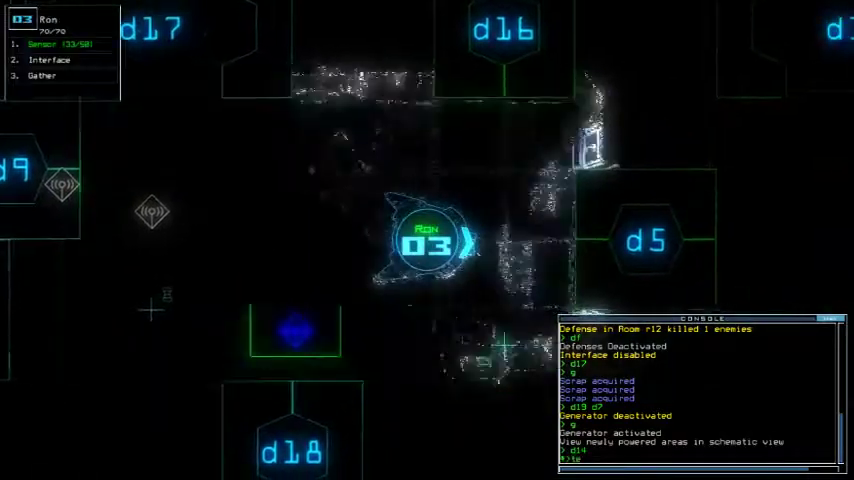
key("Return")
key("space")
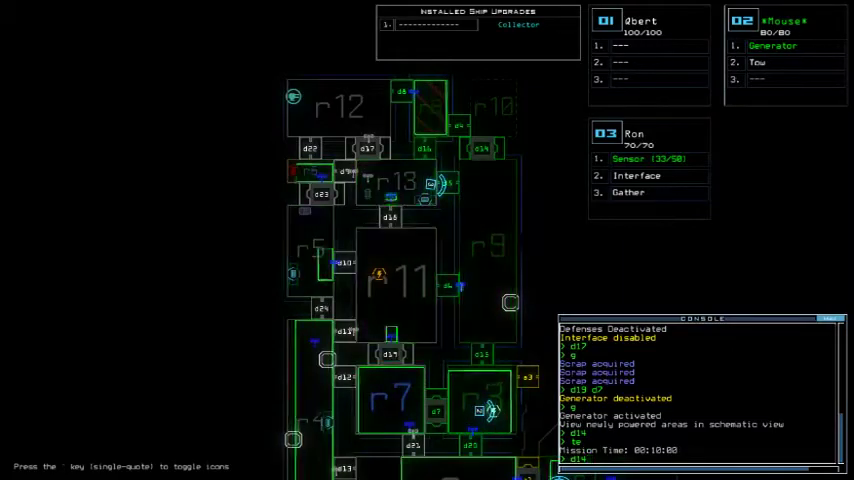
type("d14")
Step: Open doors d14 and d5, send drone 3 through, drop its sensor and gather scrap
key("Return")
type("d5")
key("Return")
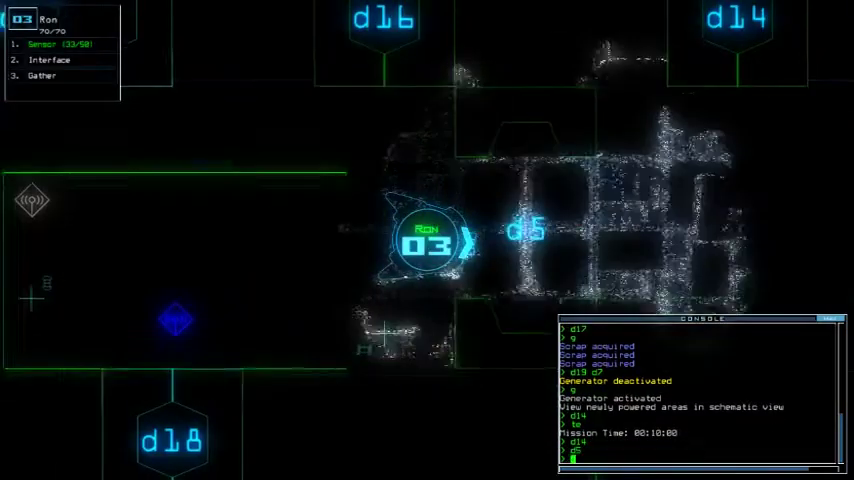
type("d14")
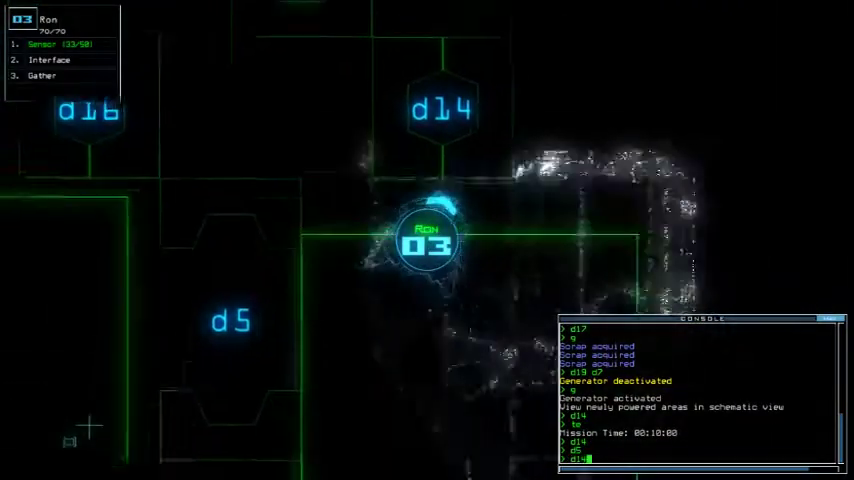
key("Return")
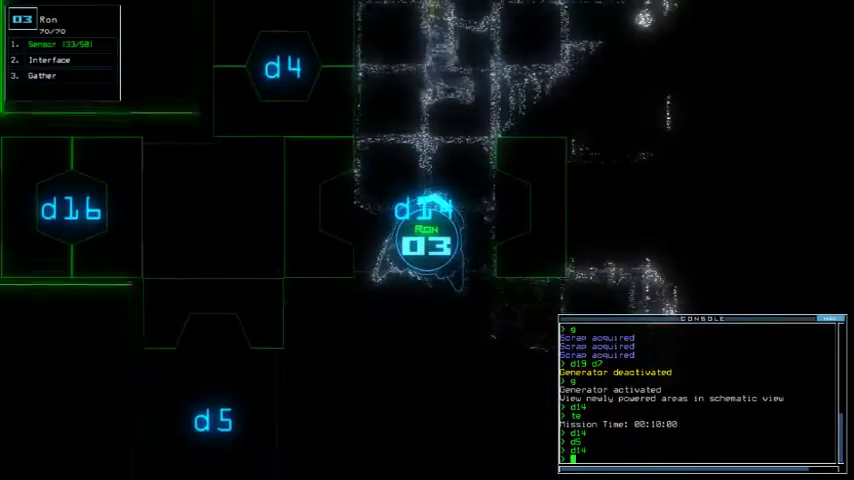
type("sc")
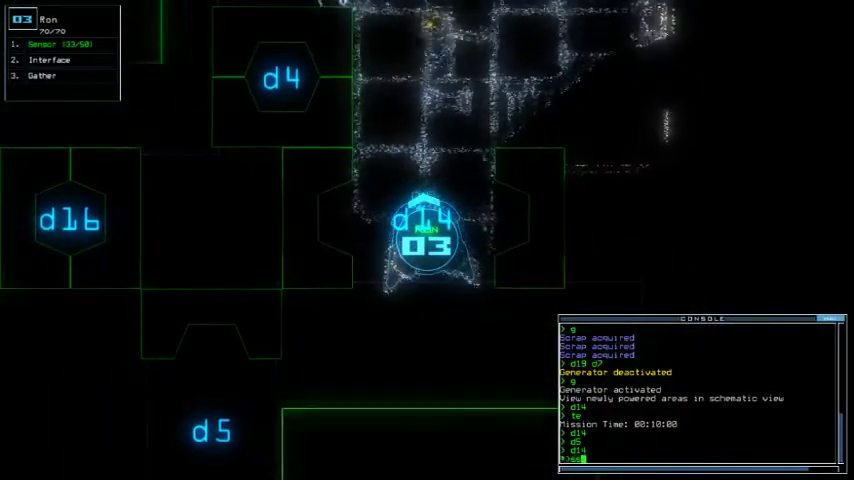
key("Return")
type("g")
key("Return")
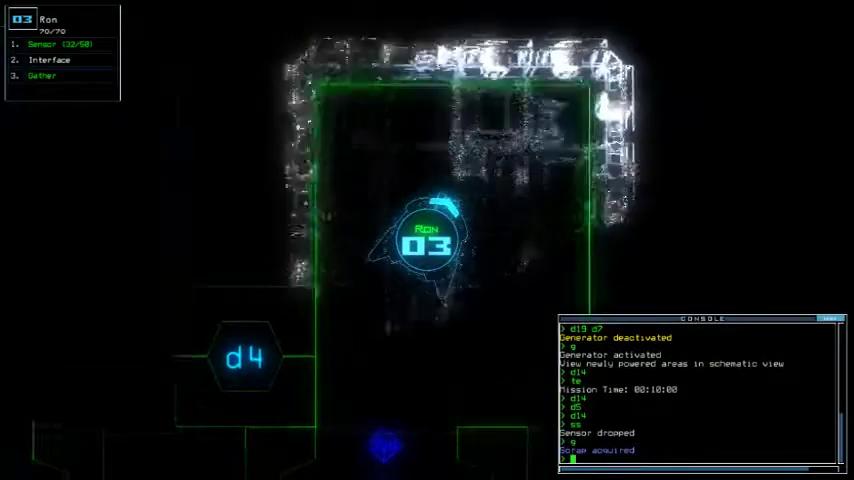
key("space")
type("d4 a")
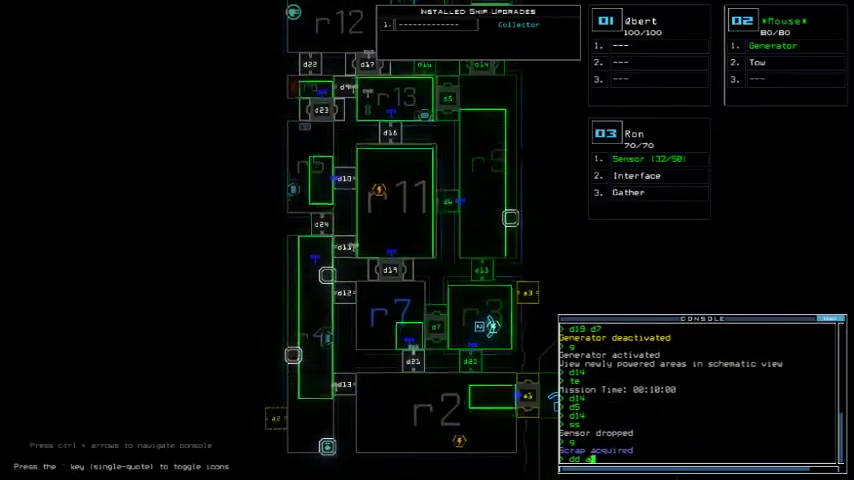
type("3")
Step: Re-dock at airlock a3, open doors d20, d15 and d6, and recall drone 3 to r1
key("Return")
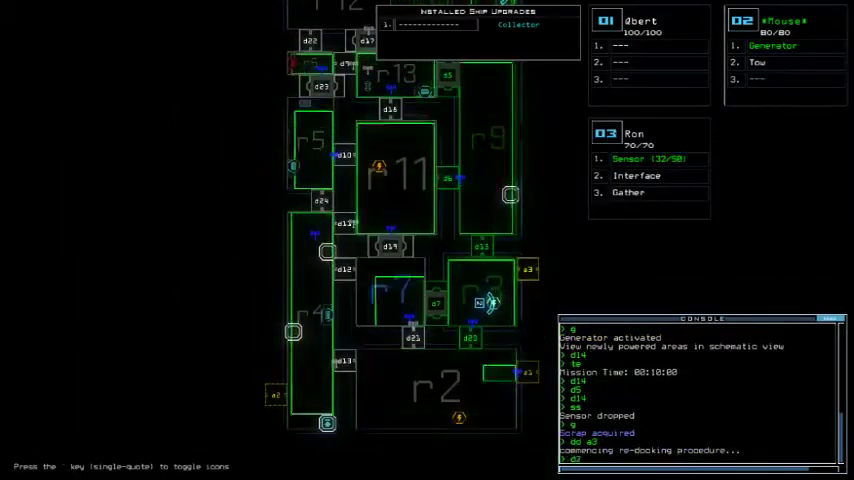
type("15")
key("Return")
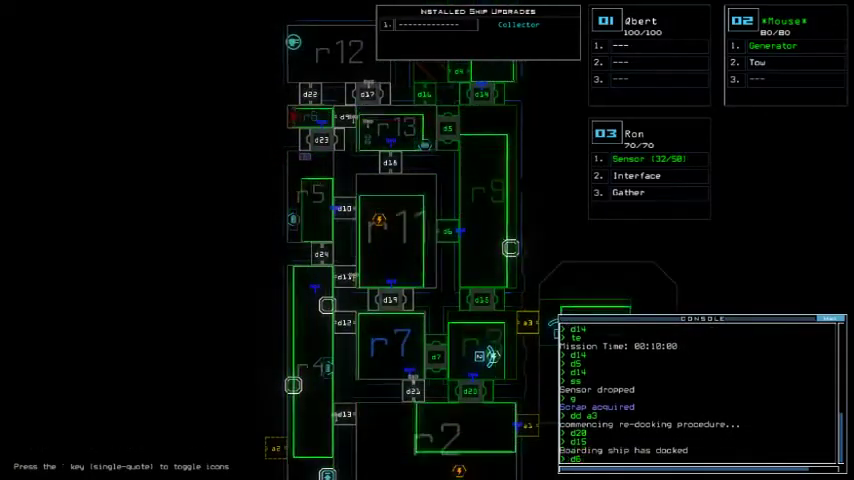
key("3")
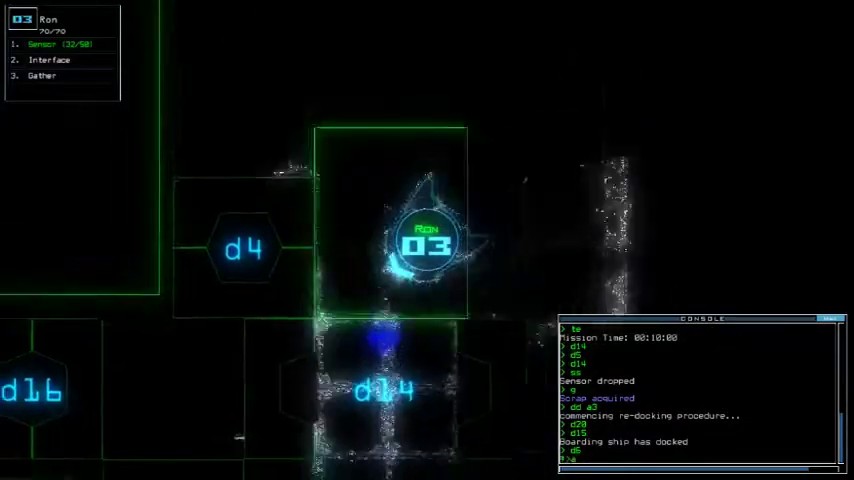
type("navigate 3 r1")
key("Return")
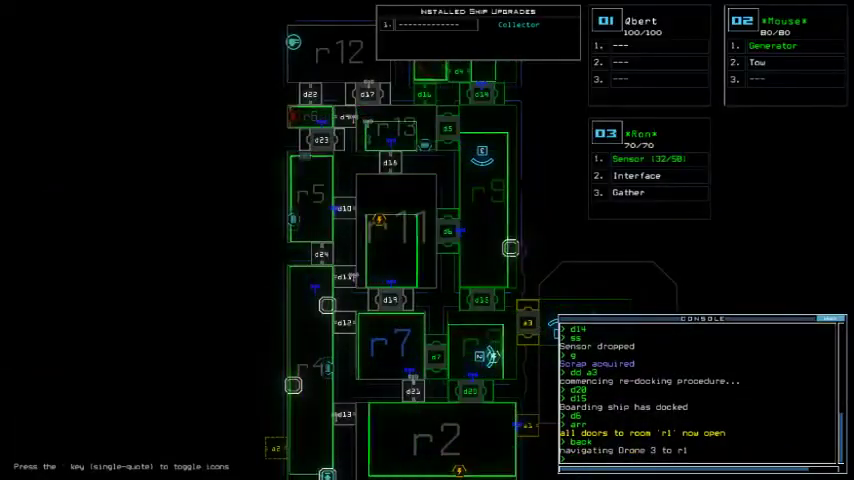
key("2")
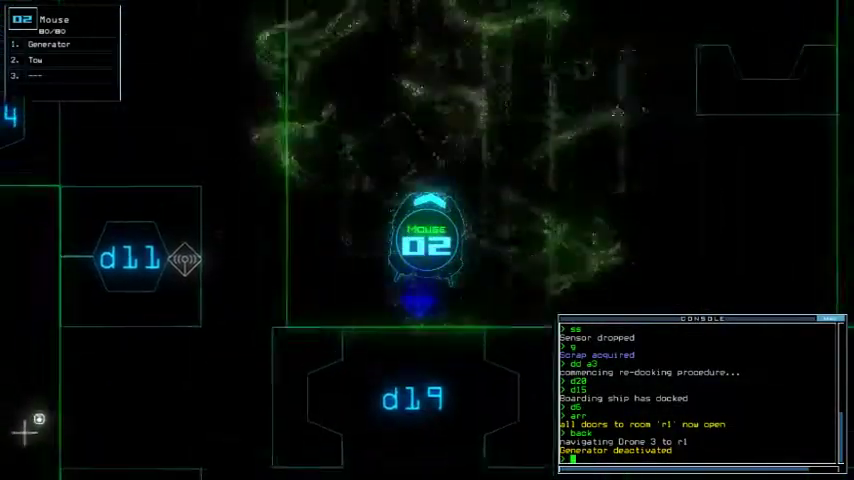
type("g")
Step: Turn drone 2's generator back on and open doors d22 and d21 for drone Mouse
key("Return")
key("space")
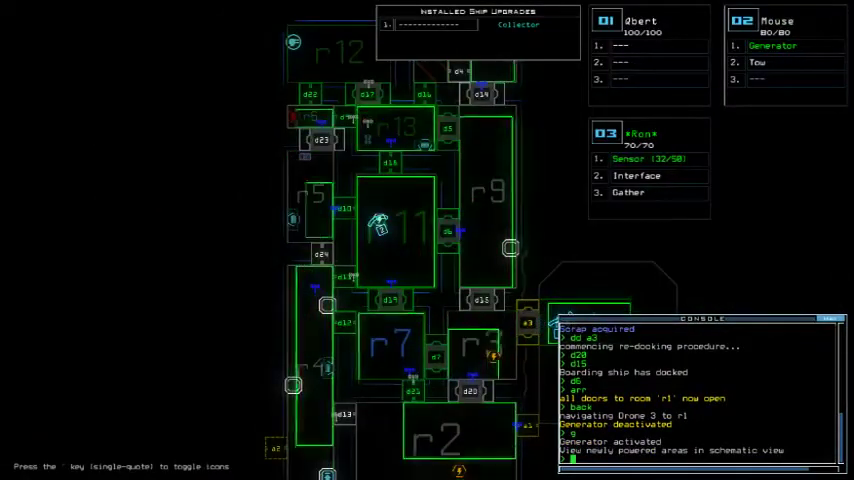
type("2")
key("Return")
type("19")
key("Return")
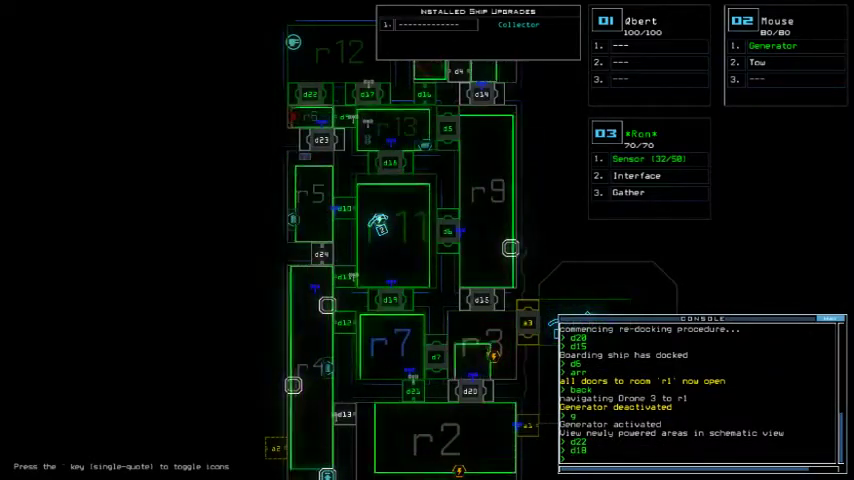
key("space")
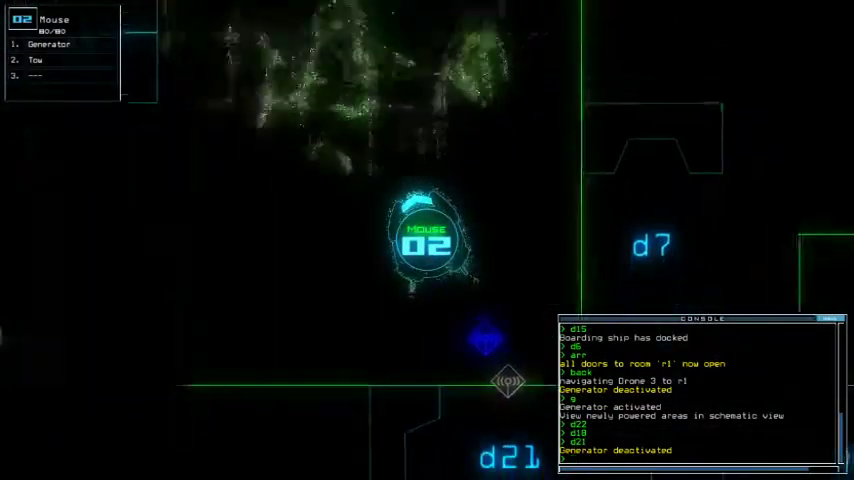
type("ge")
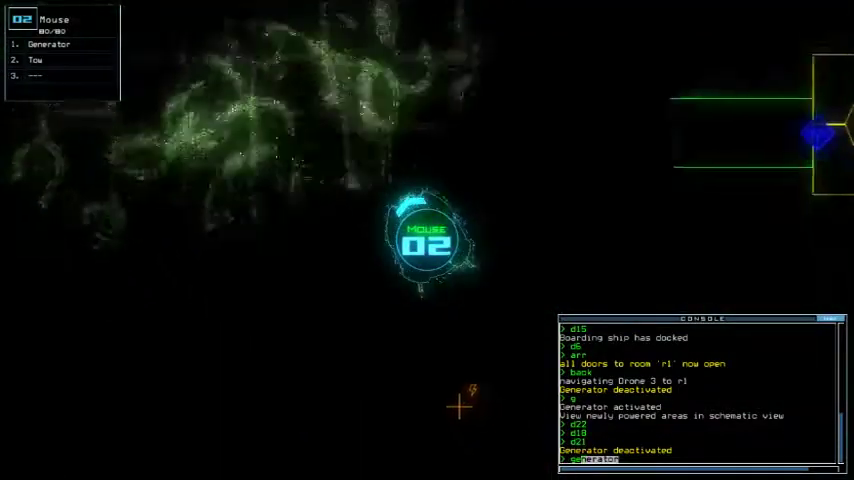
Step: Restart the generator with the autocompleted 'generator' command to restore power
key("Tab")
key("Return")
type("d2 a1")
key("Return")
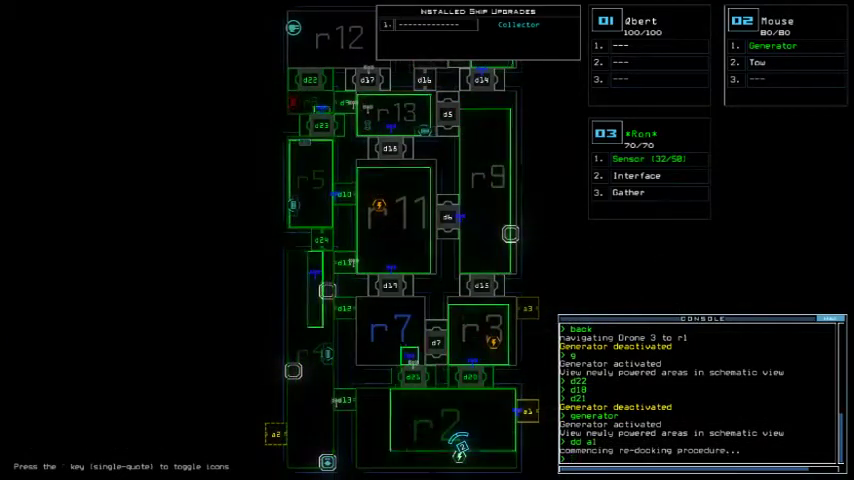
type("d24")
Step: Open door d24, drive drone Mouse north past d20, and restart the generator
key("Return")
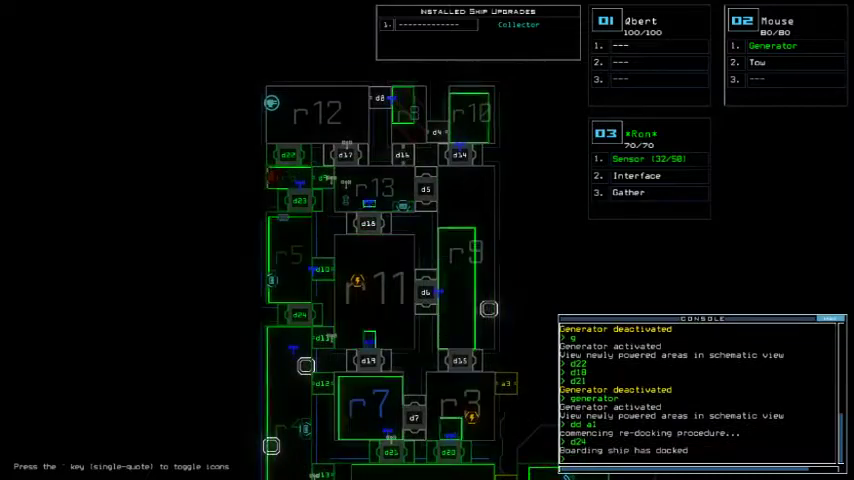
key("2")
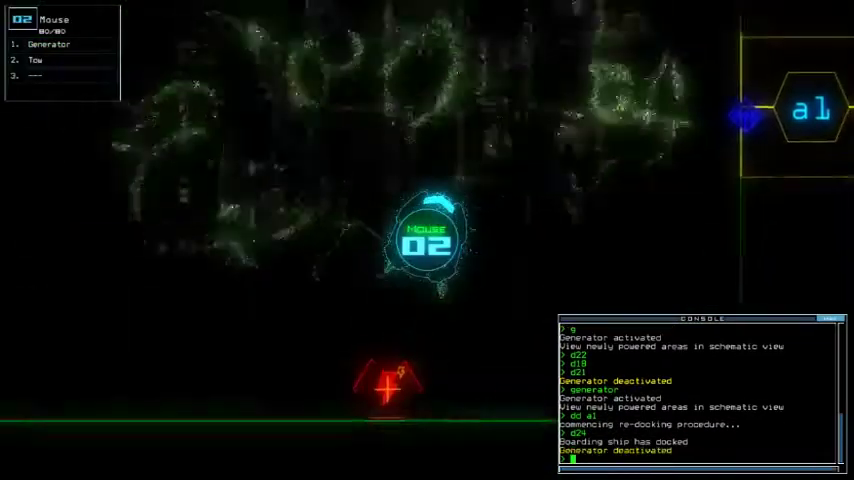
key("Up")
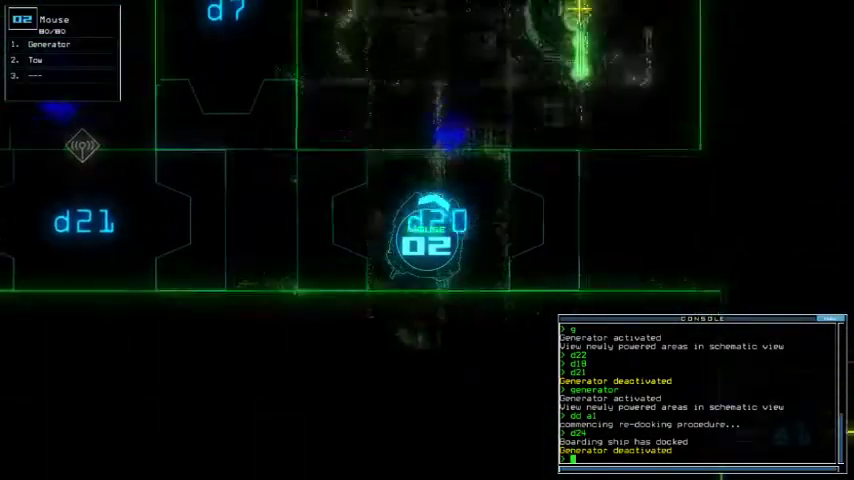
type("g")
key("Return")
key("space")
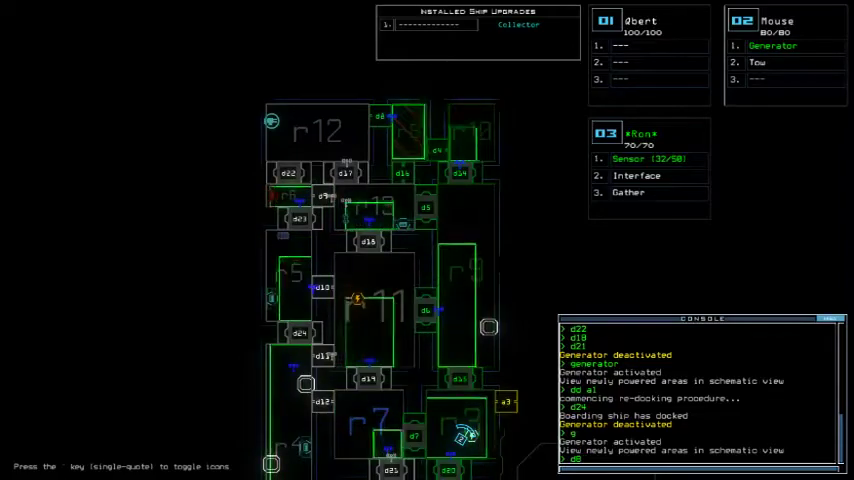
Step: Open door d8, restart the generator again, and open all doors into r1
key("Return")
type("g")
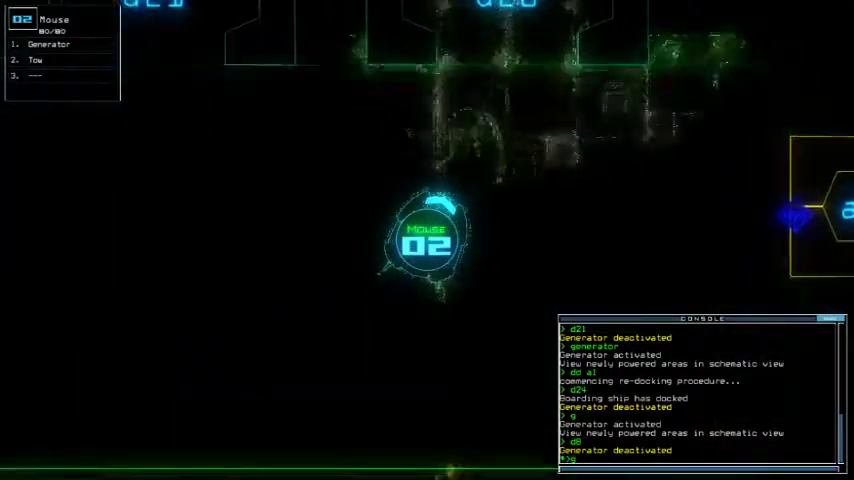
type("s")
key("Return")
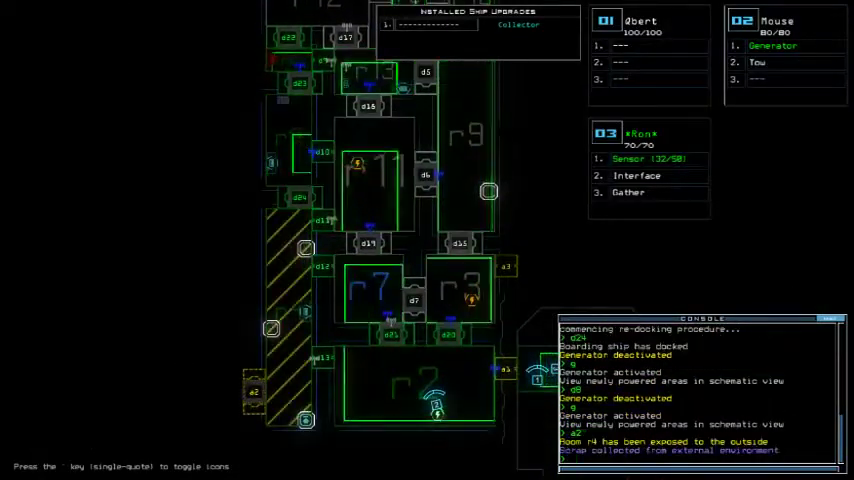
type("2a1")
key("Return")
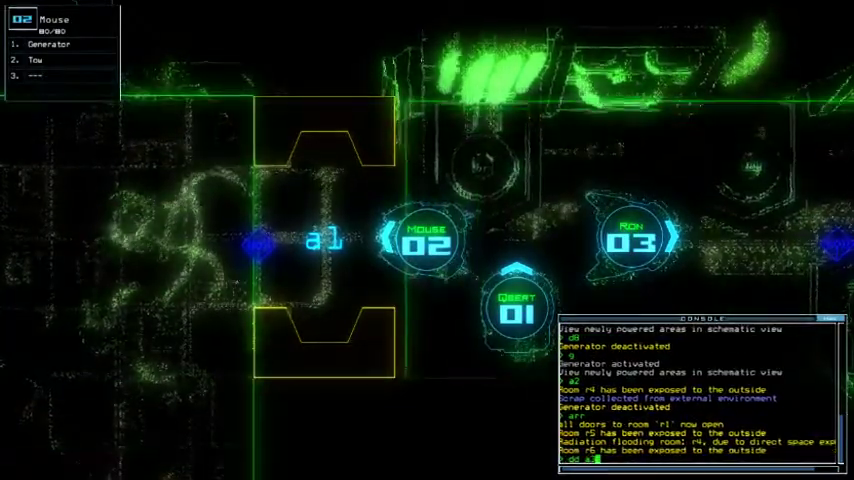
type("d4 a2")
Step: Detach and re-dock at airlock a3 despite the blocked airlock, watching rooms vent
key("Return")
key("space")
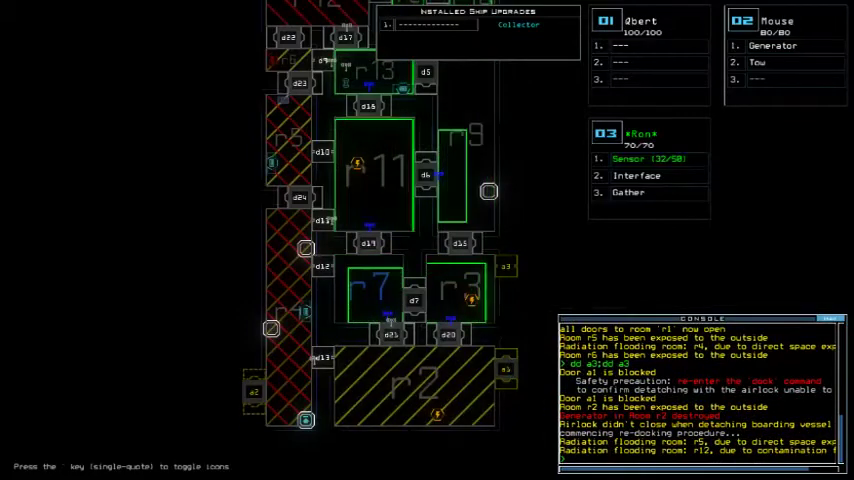
key("Up")
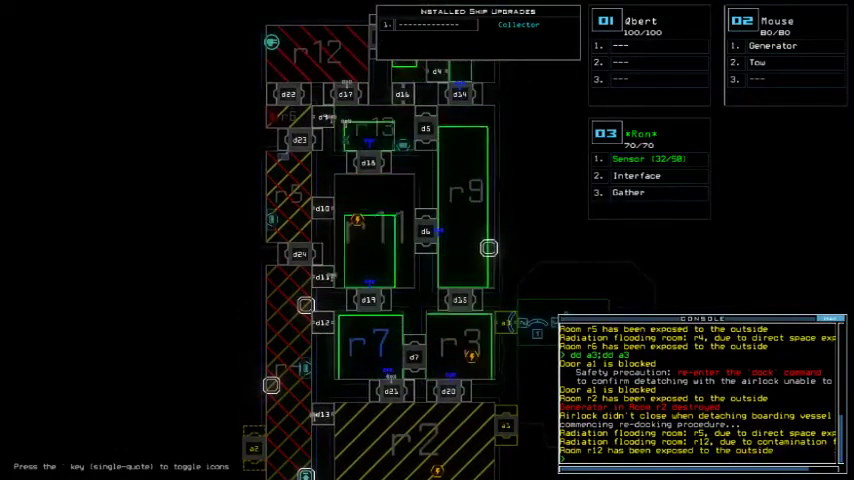
key("Right")
key("Left")
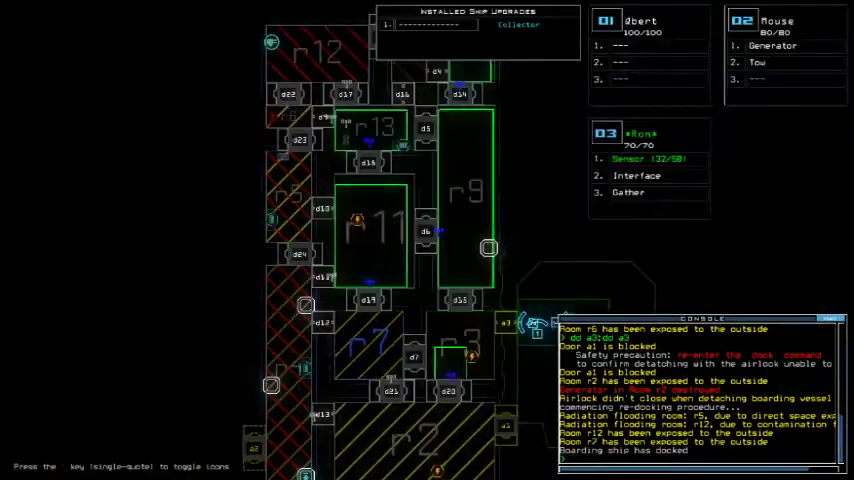
key("Up")
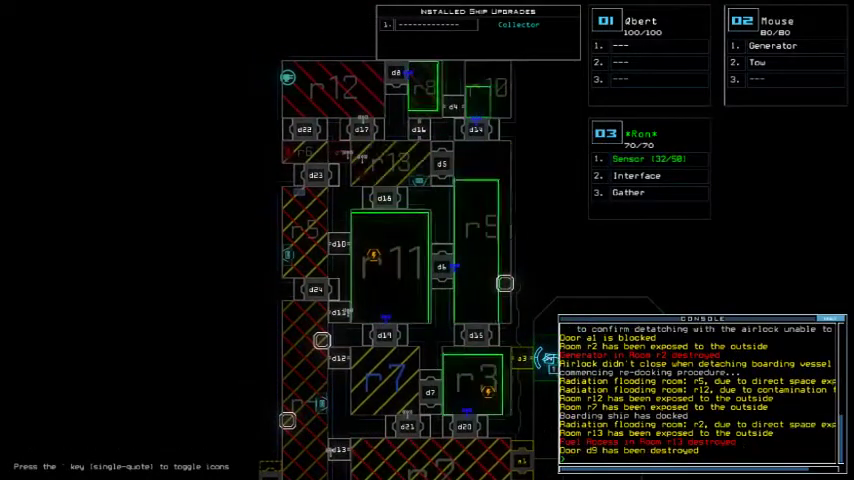
key("Right")
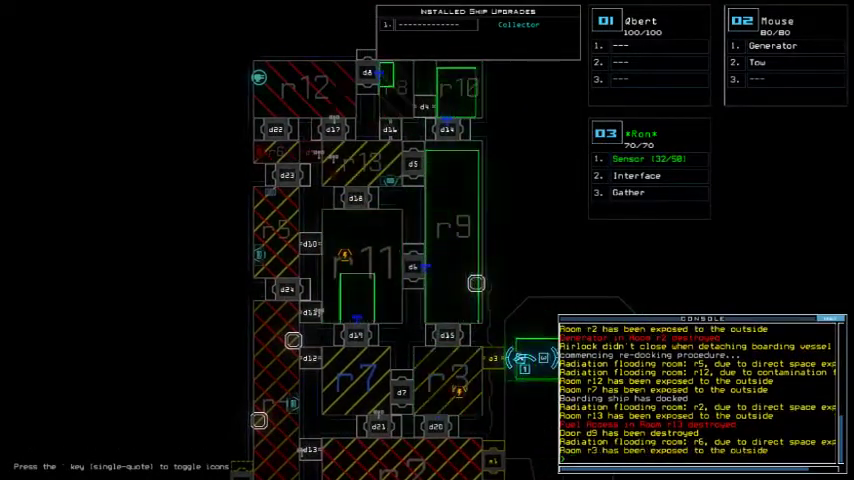
Step: Review earlier console messages and pan the schematic across the vented rooms
key("Page_Up")
key("Page_Down")
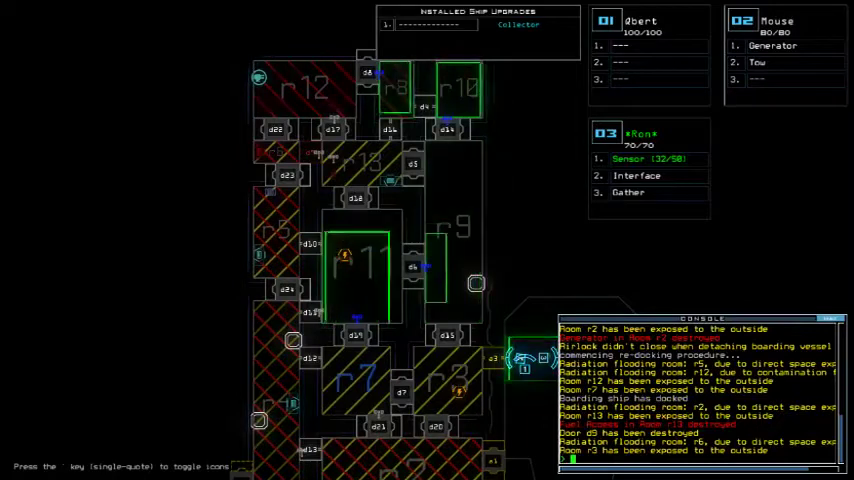
key("Left")
key("Down")
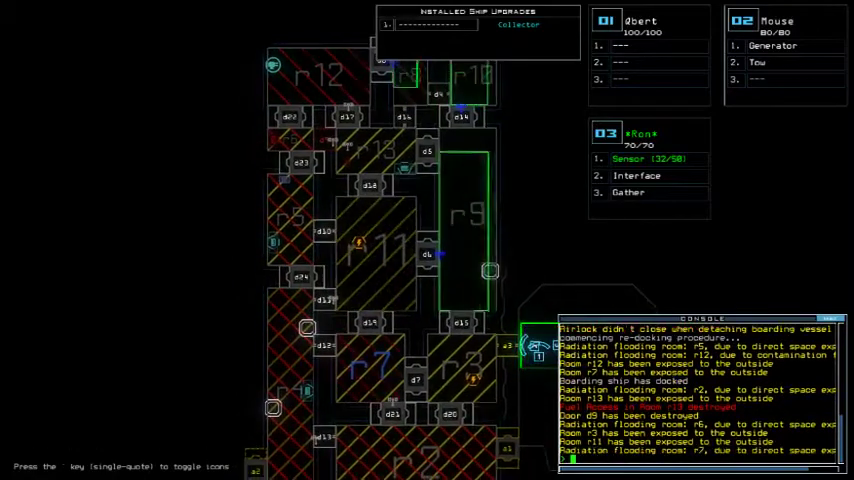
key("Right")
key("Down")
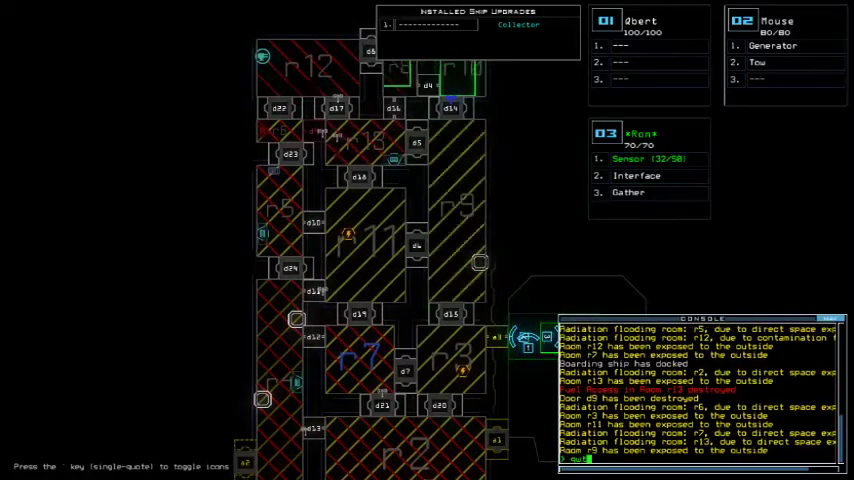
key("Up")
key("Left")
key("Down")
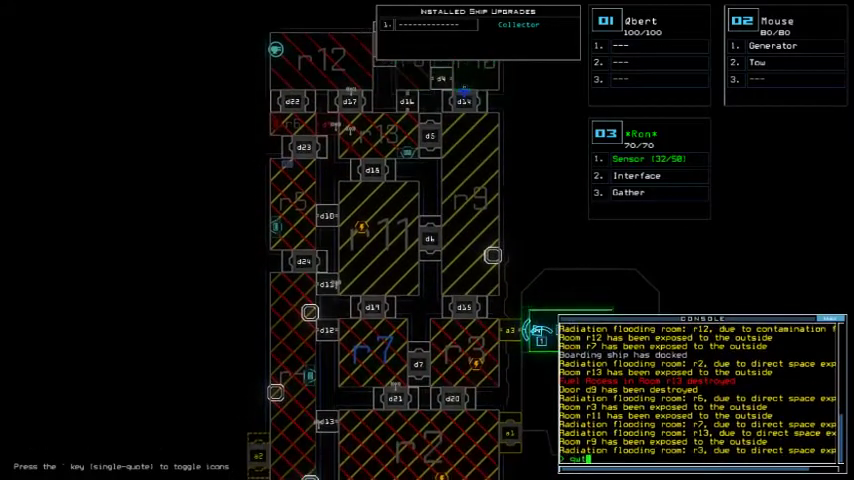
key("Up")
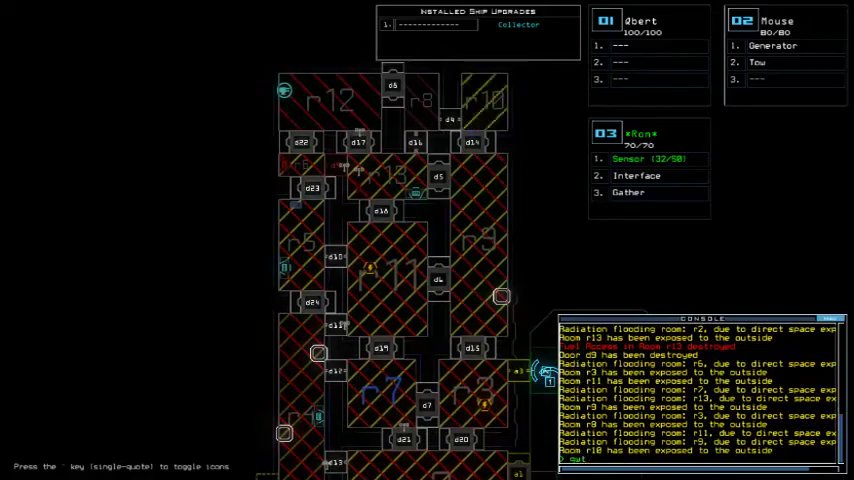
Step: Leave the derelict with 'out' and dismiss the 885-point Daily Challenge Score dialog
key("Return")
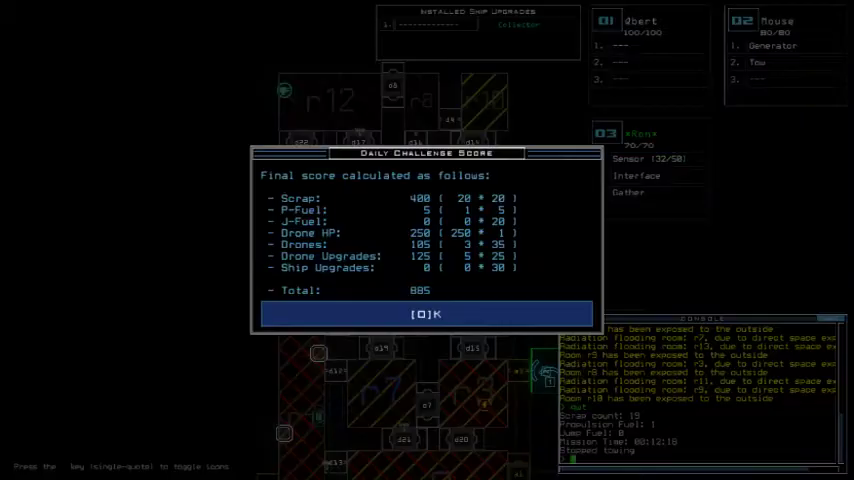
key("o")
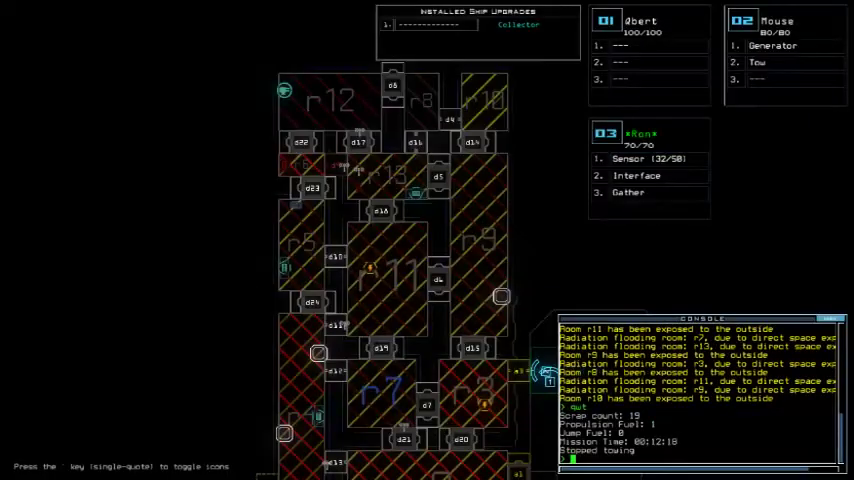